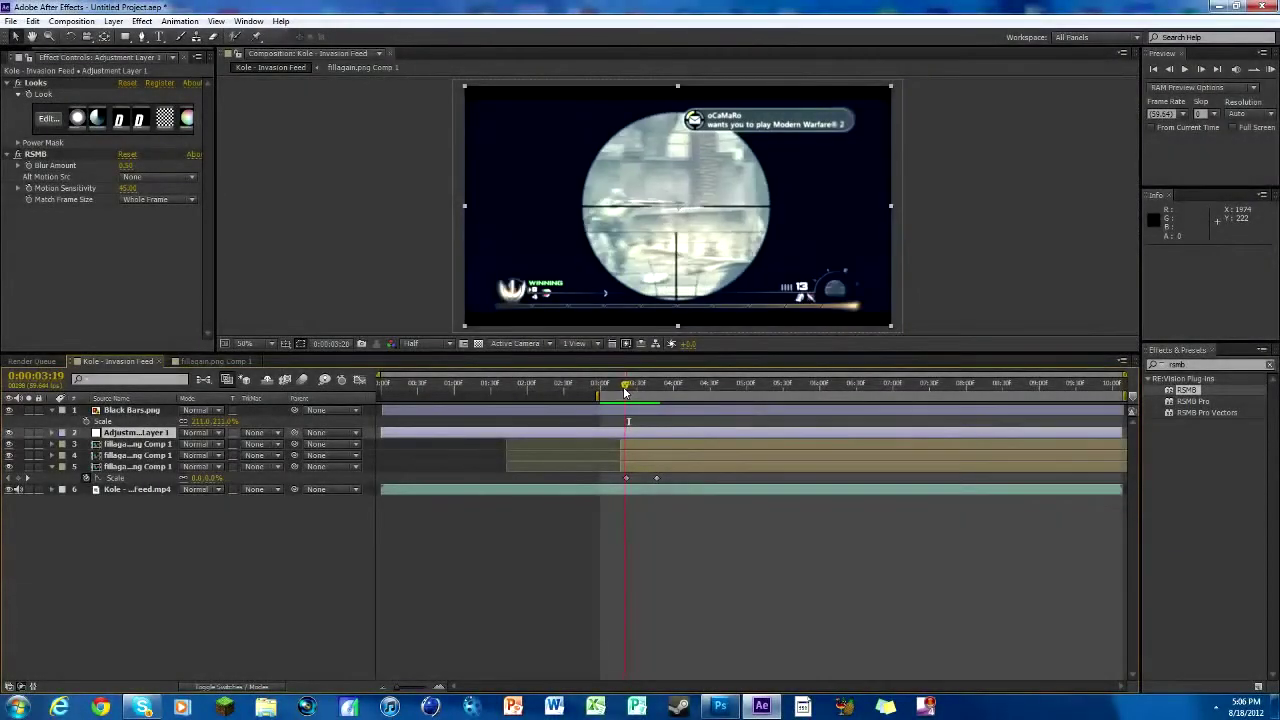
Delete the adjustment layer and every fillagain layer from the gameplay comp.
{"action": "mouse_move", "coordinate": [624, 392]}
{"action": "left_mouse_down"}
{"action": "mouse_move", "coordinate": [607, 386]}
{"action": "mouse_move", "coordinate": [651, 395]}
{"action": "mouse_move", "coordinate": [628, 390]}
{"action": "left_mouse_up"}
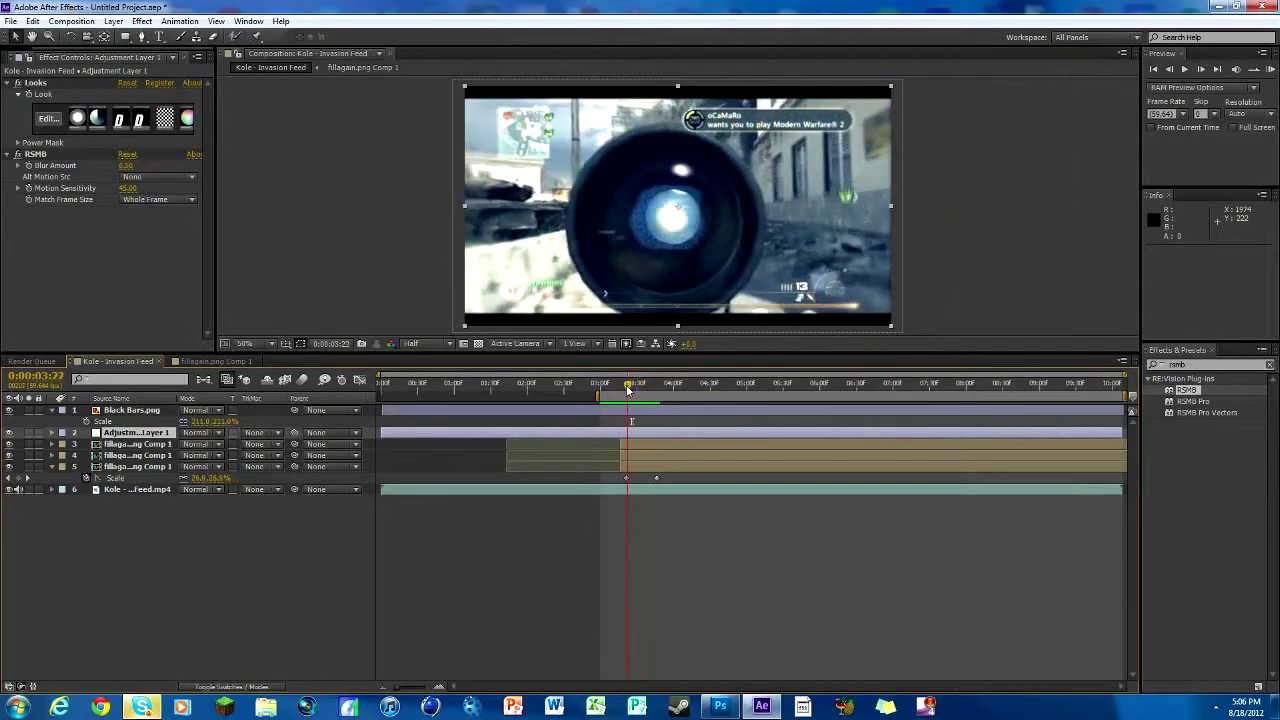
{"action": "left_click", "coordinate": [153, 413]}
{"action": "left_click", "coordinate": [140, 433]}
{"action": "key", "text": "Delete"}
{"action": "left_click", "coordinate": [140, 437]}
{"action": "key", "text": "Delete"}
{"action": "left_click", "coordinate": [140, 435]}
{"action": "key", "text": "Delete"}
{"action": "key", "text": "Delete"}
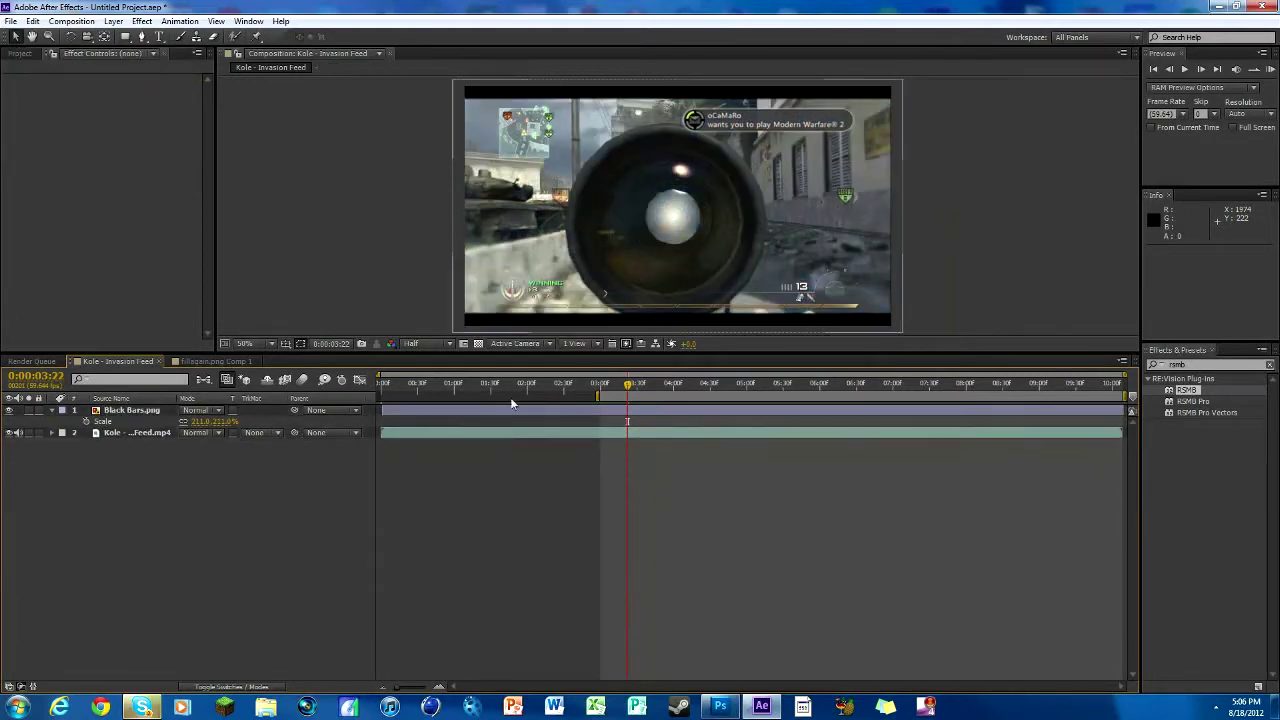
Create a new fillagain composition from fillagain.png.
{"action": "left_click", "coordinate": [615, 386]}
{"action": "left_click_drag", "start_coordinate": [615, 386], "coordinate": [618, 386]}
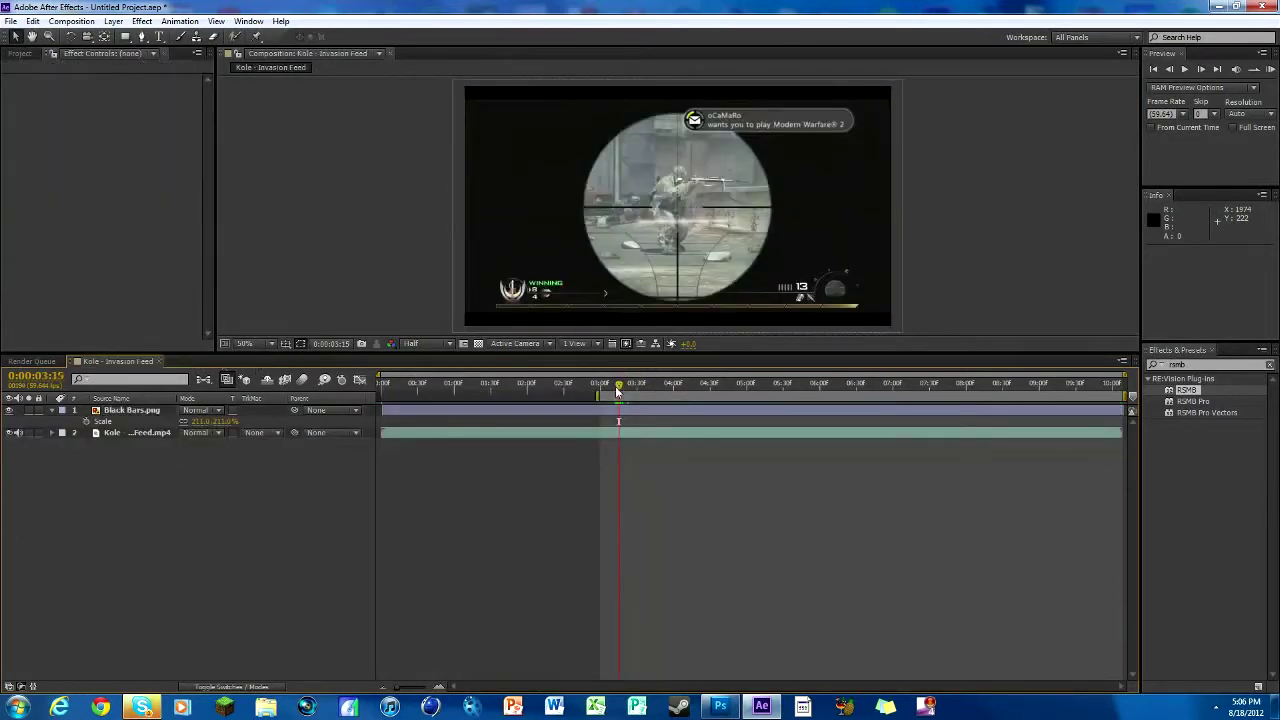
{"action": "left_click_drag", "start_coordinate": [615, 386], "coordinate": [620, 387]}
{"action": "left_click", "coordinate": [22, 53]}
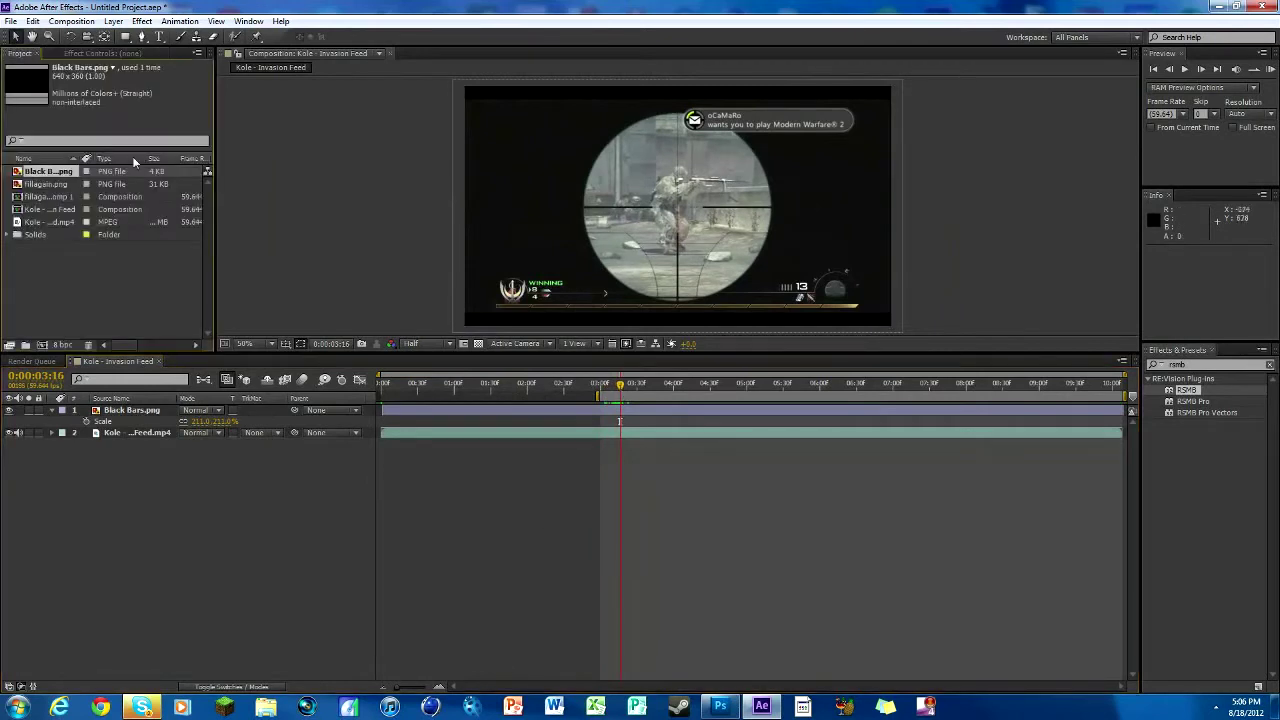
{"action": "left_click", "coordinate": [42, 186]}
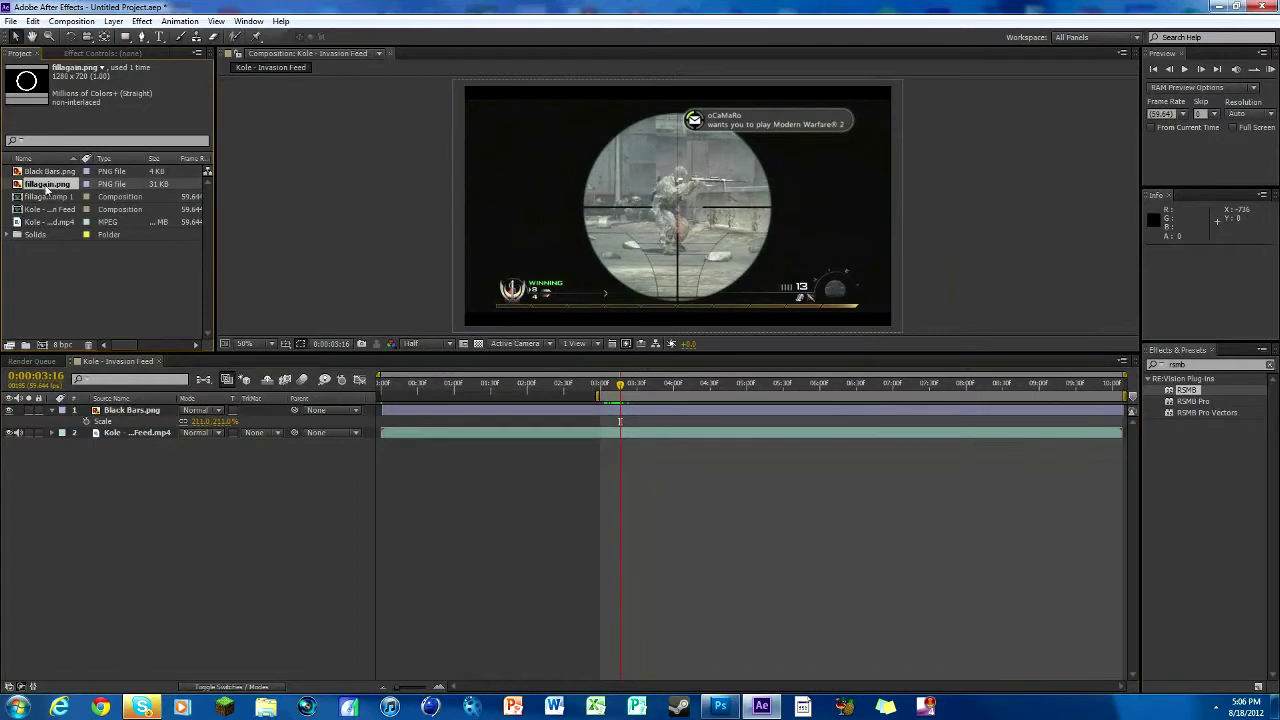
{"action": "left_click", "coordinate": [42, 346]}
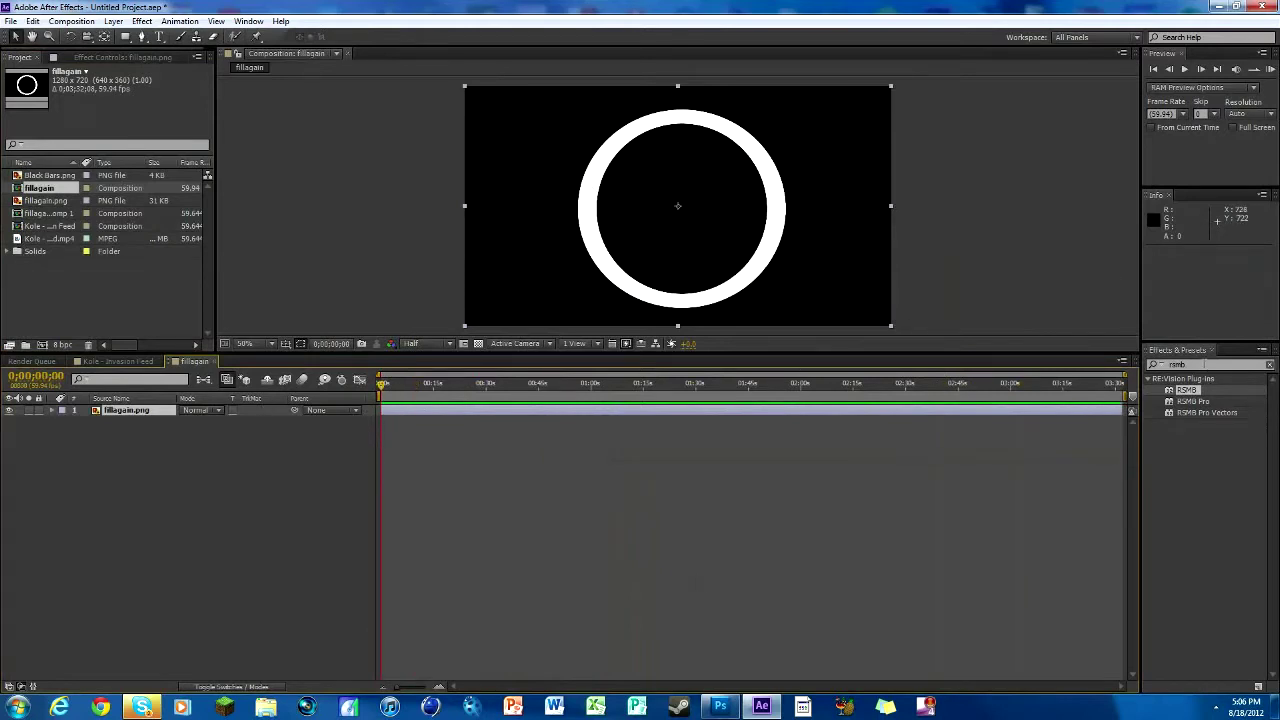
Apply CC Scatterize to the white ring layer and set Scatter to 45.0.
{"action": "left_click", "coordinate": [1154, 364]}
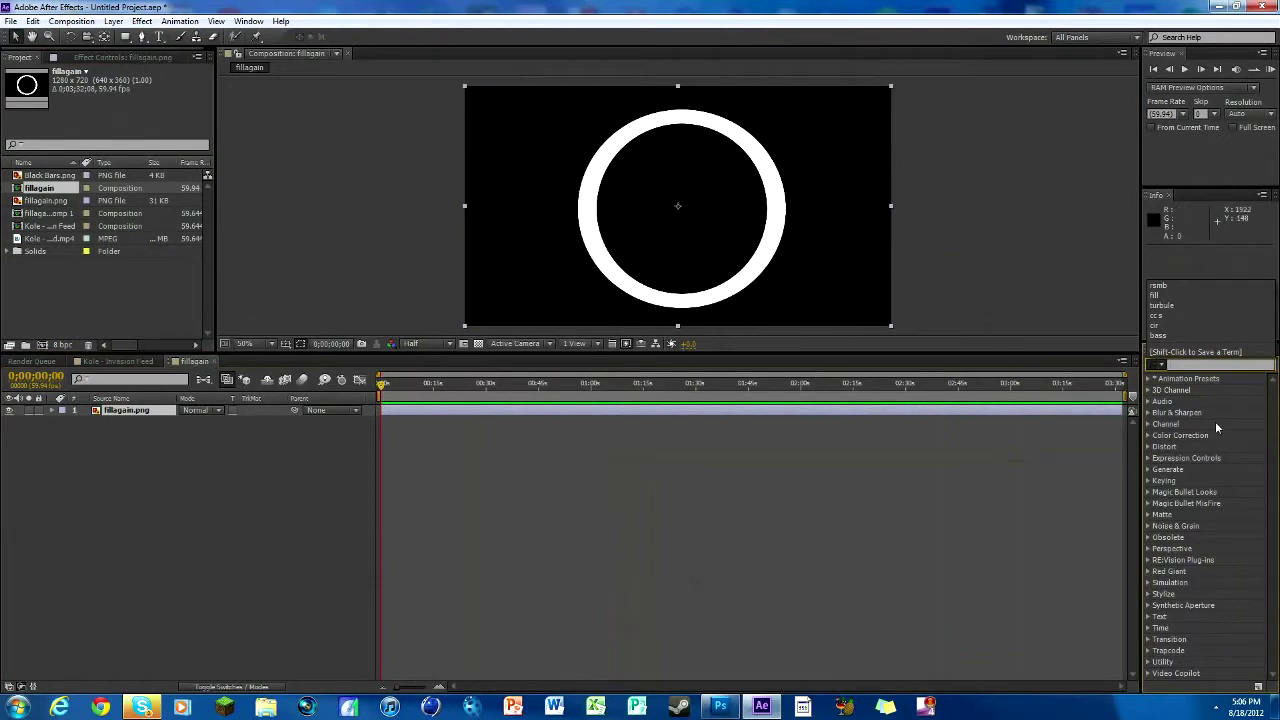
{"action": "left_click", "coordinate": [1204, 365]}
{"action": "type", "text": "cc sc"}
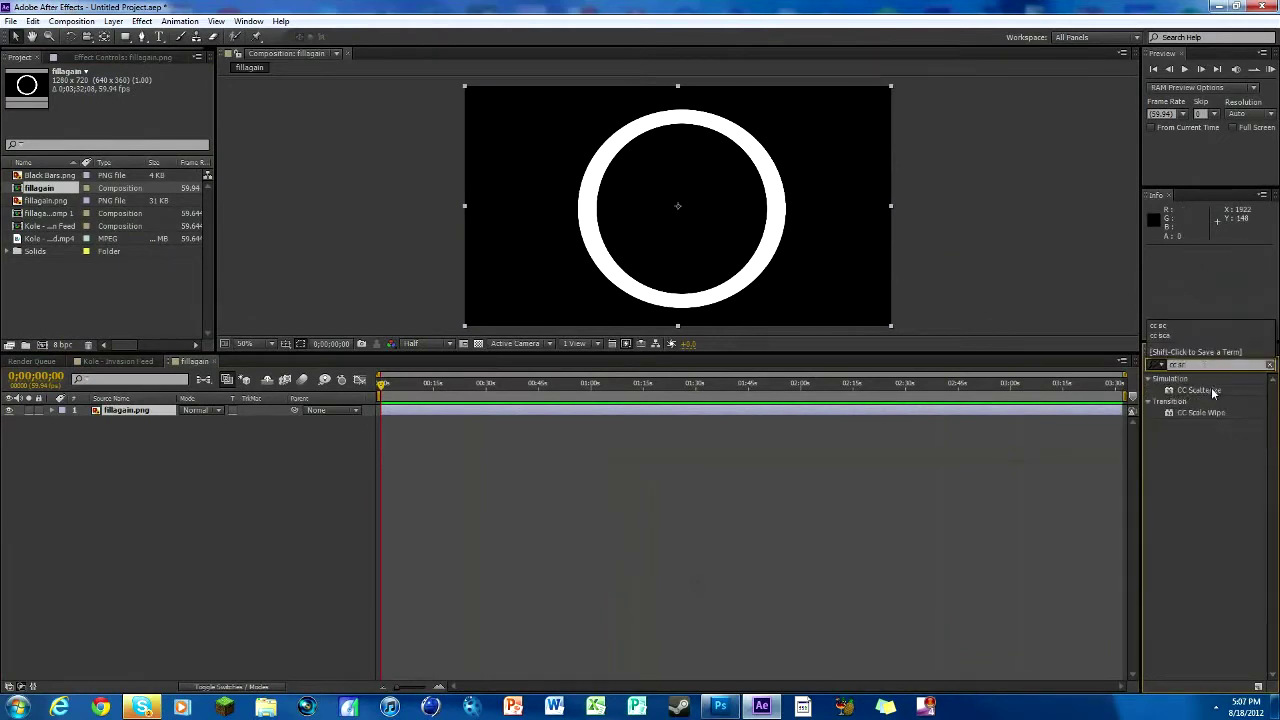
{"action": "left_click_drag", "start_coordinate": [1213, 393], "coordinate": [687, 409]}
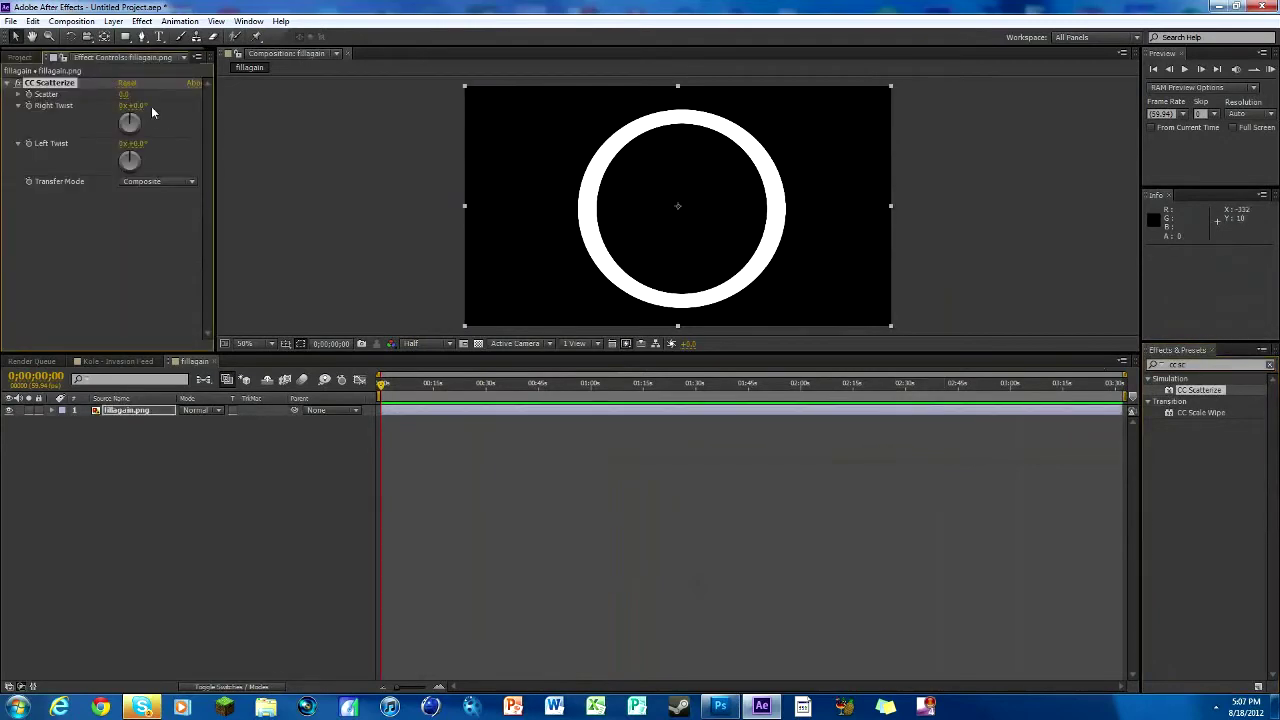
{"action": "mouse_move", "coordinate": [124, 94]}
{"action": "left_mouse_down"}
{"action": "mouse_move", "coordinate": [163, 97]}
{"action": "mouse_move", "coordinate": [140, 103]}
{"action": "left_mouse_up"}
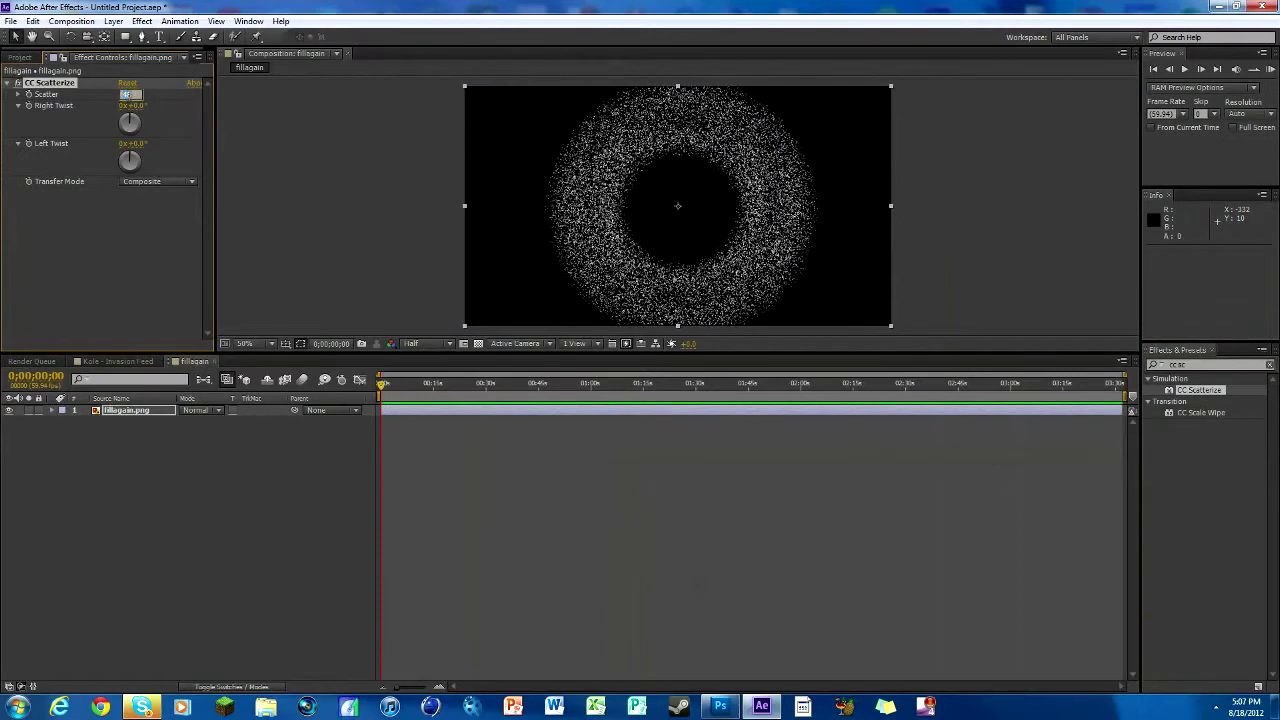
{"action": "left_click", "coordinate": [150, 216]}
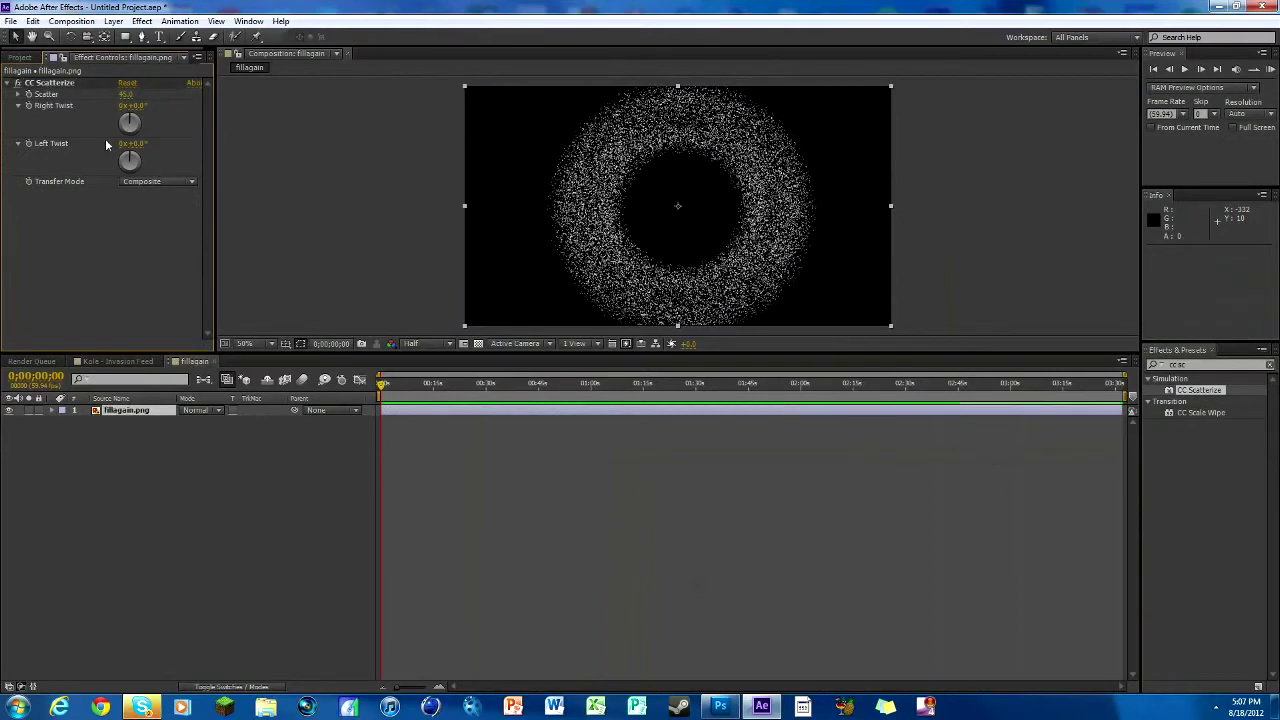
Keyframe Scatter from 25.0 at the start to about 71 near 0:00:44.
{"action": "left_click", "coordinate": [40, 105]}
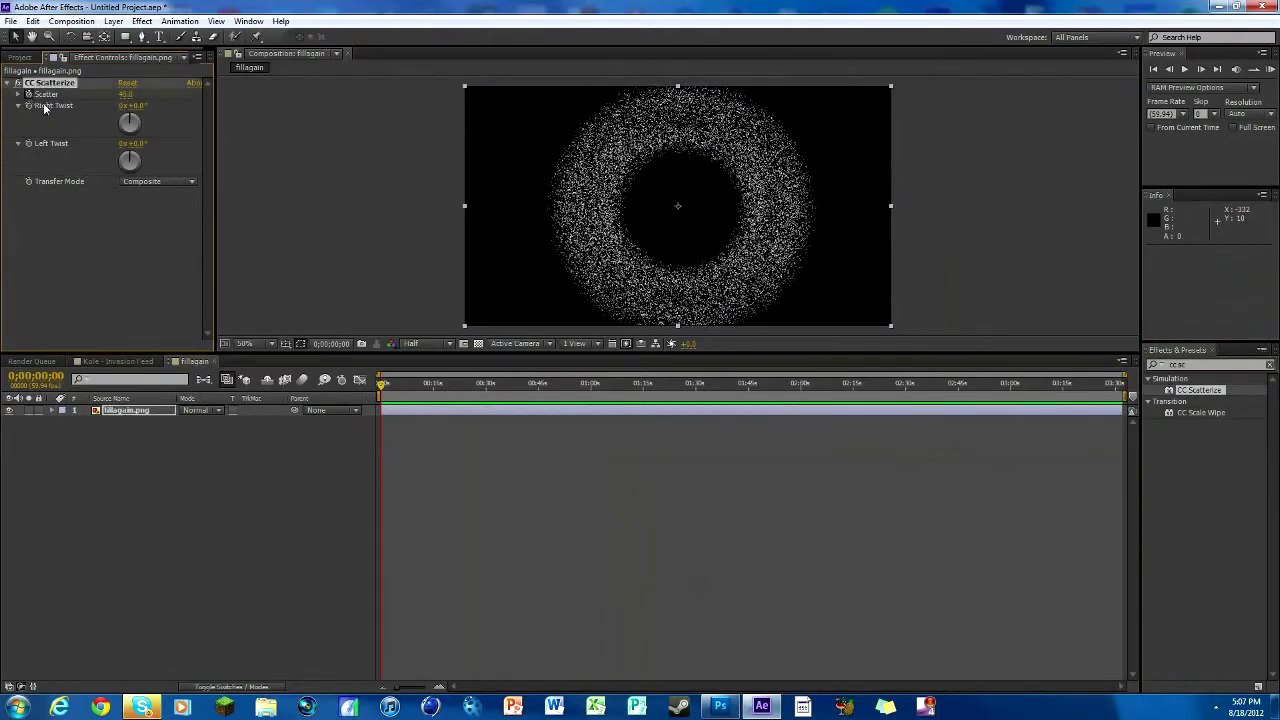
{"action": "left_click", "coordinate": [536, 386]}
{"action": "left_click_drag", "start_coordinate": [125, 93], "coordinate": [144, 97]}
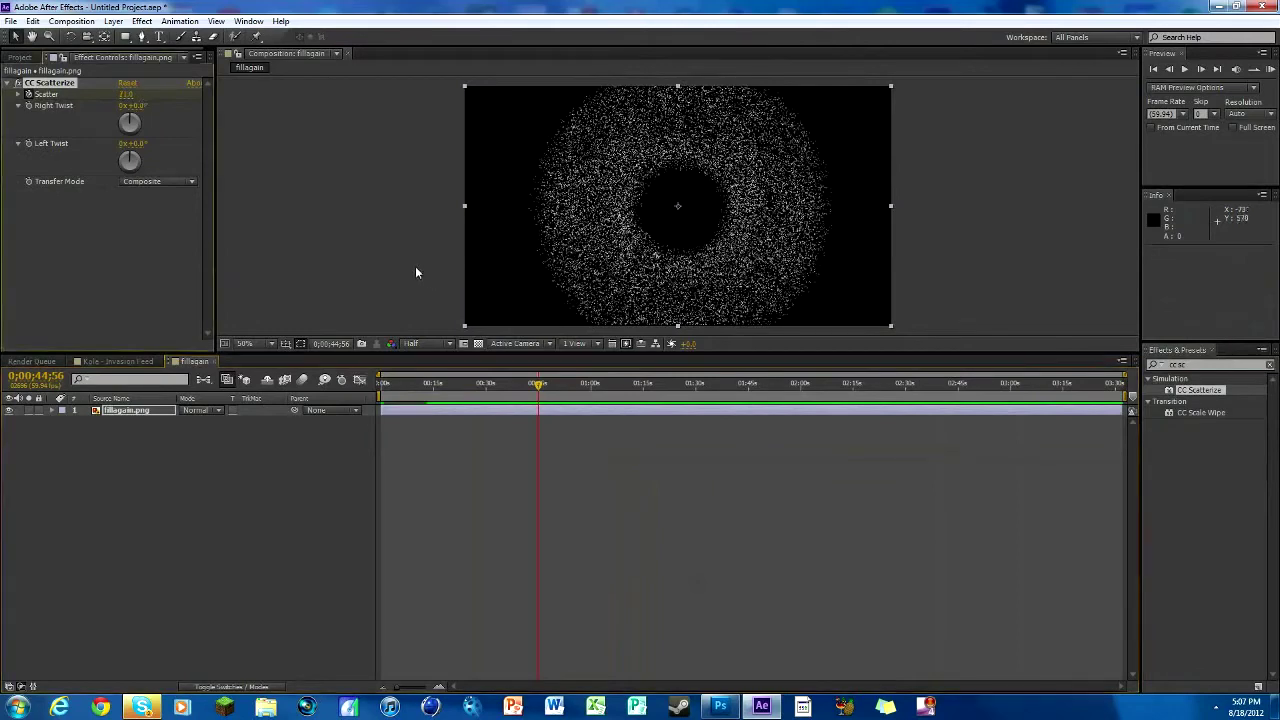
{"action": "left_click_drag", "start_coordinate": [460, 390], "coordinate": [381, 386]}
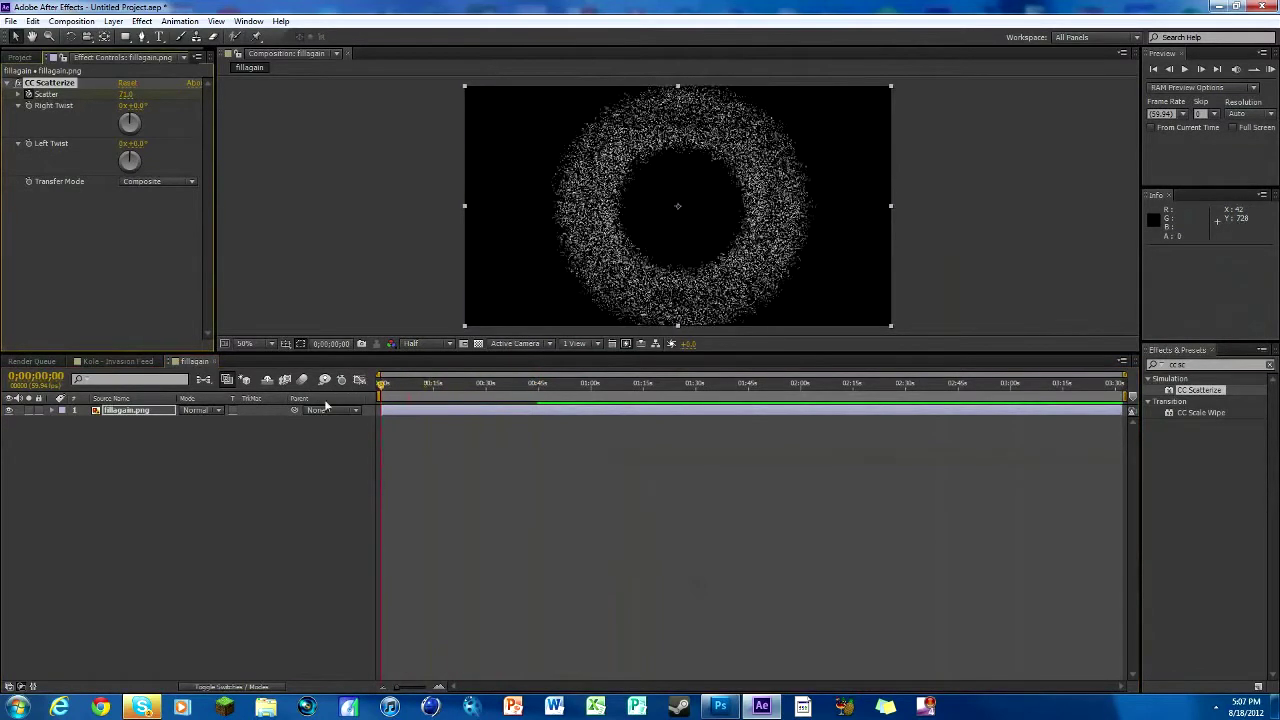
{"action": "key", "text": "u"}
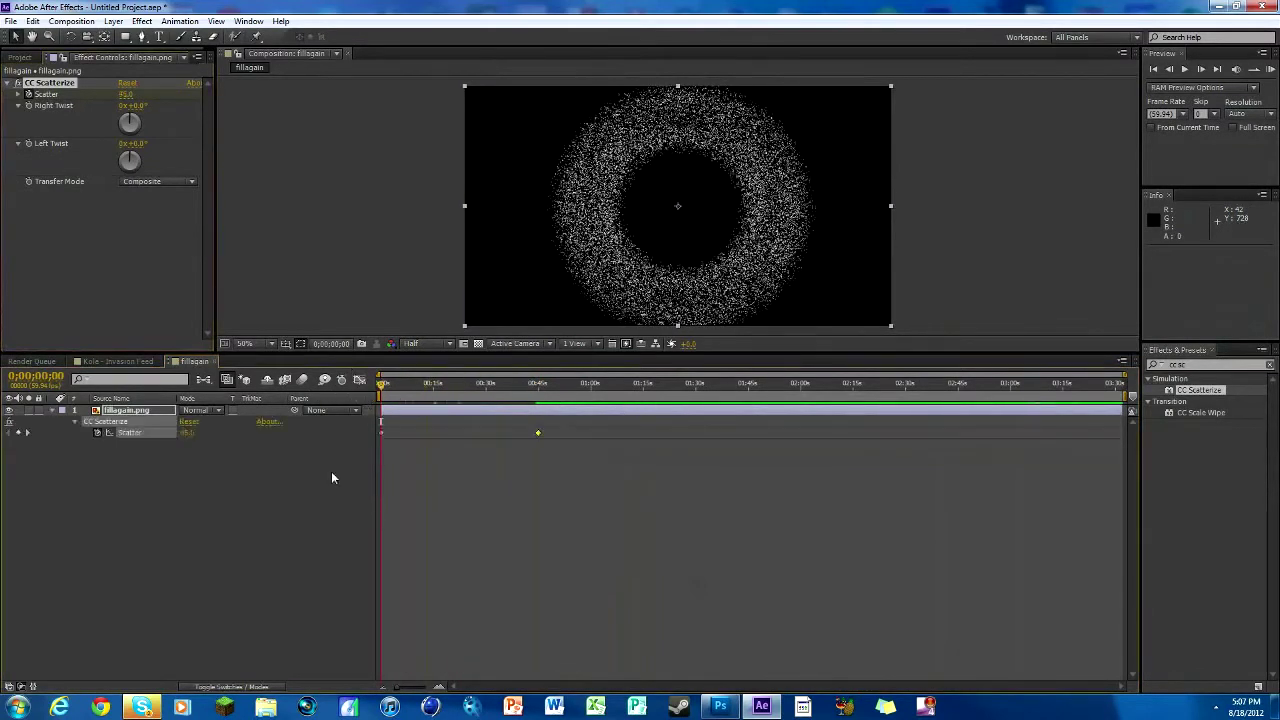
{"action": "left_click_drag", "start_coordinate": [195, 435], "coordinate": [172, 436]}
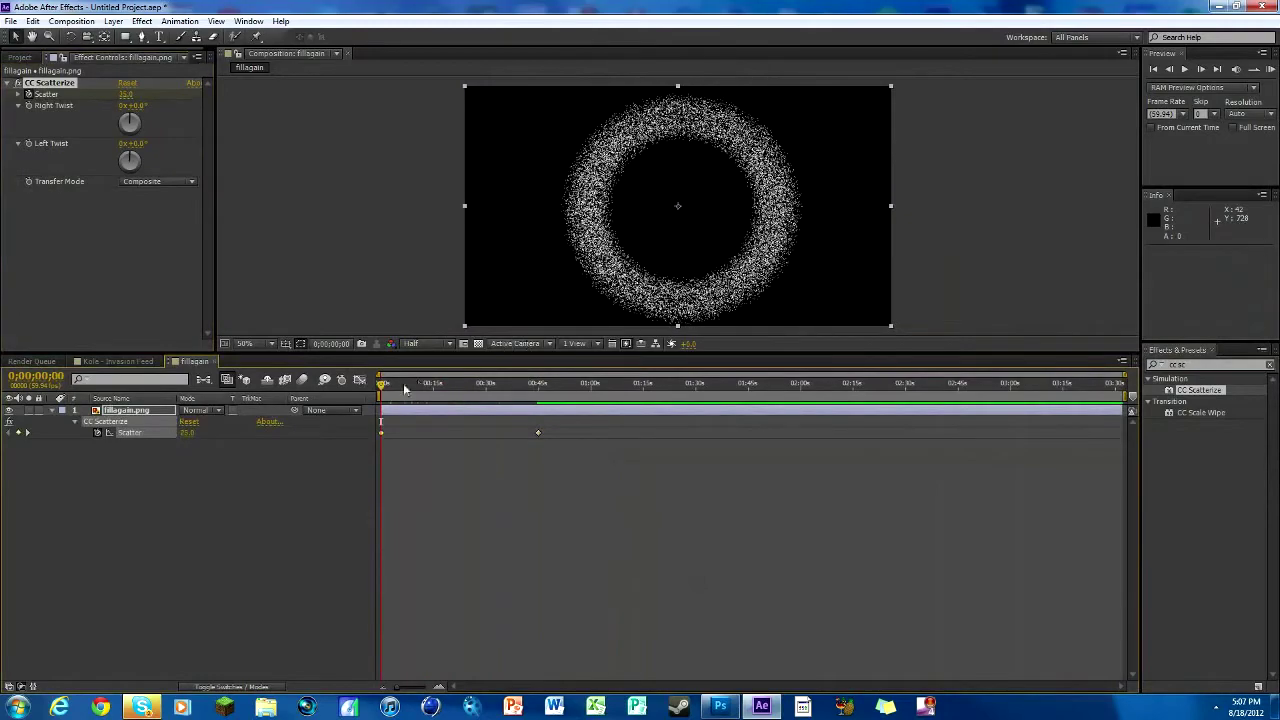
{"action": "left_click_drag", "start_coordinate": [381, 386], "coordinate": [319, 409]}
{"action": "left_click", "coordinate": [397, 411]}
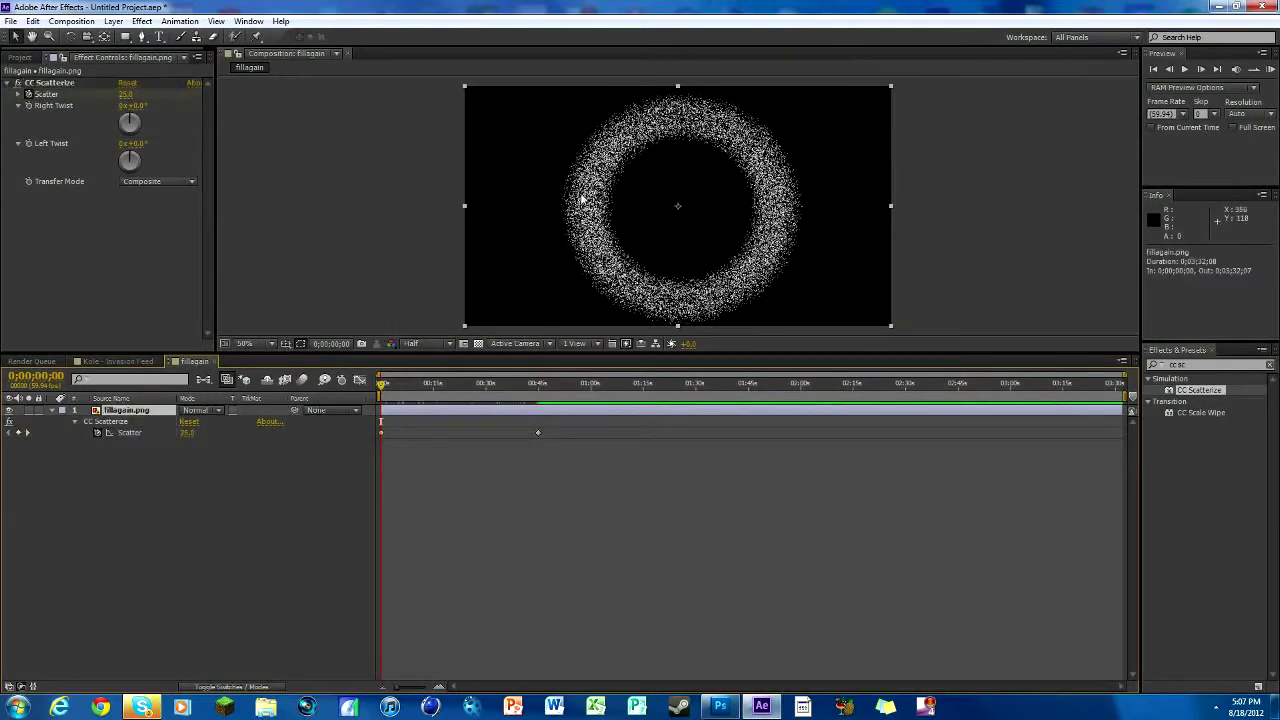
{"action": "key", "text": "ctrl+5"}
Apply Turbulent Displace to fillagain.png with Amount 5.0.
{"action": "type", "text": "turbul"}
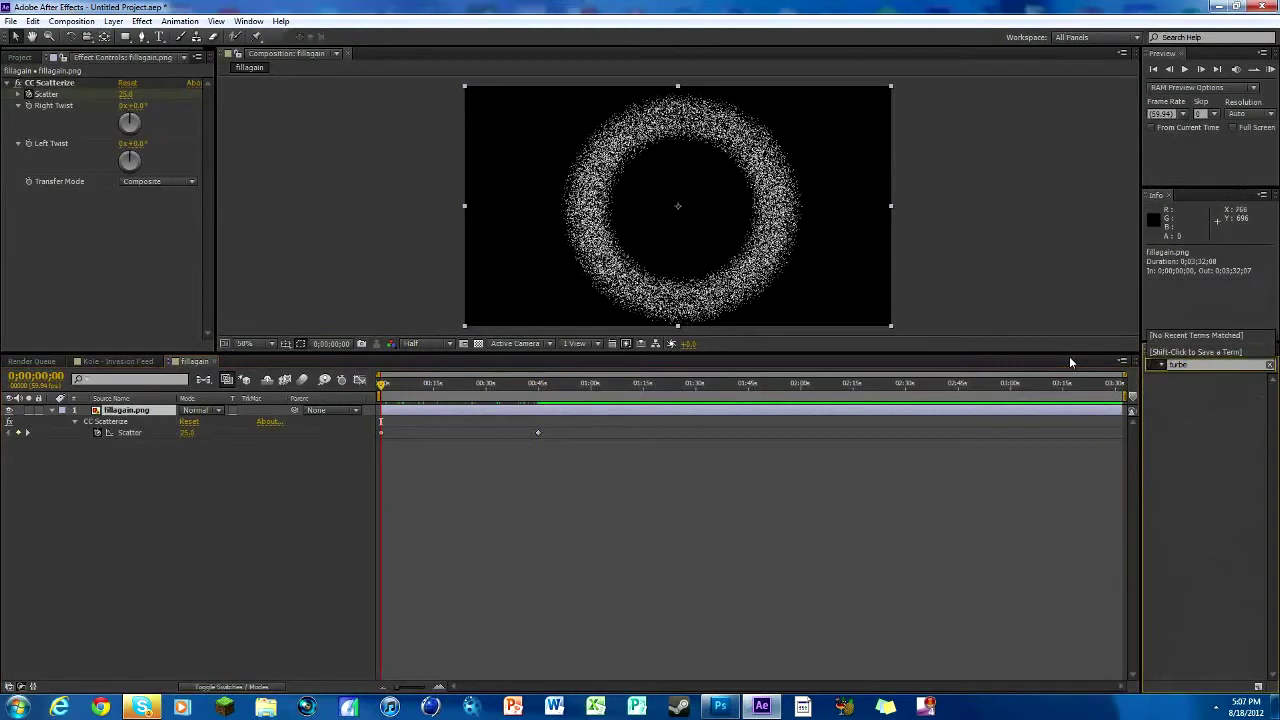
{"action": "key", "text": "BackSpace"}
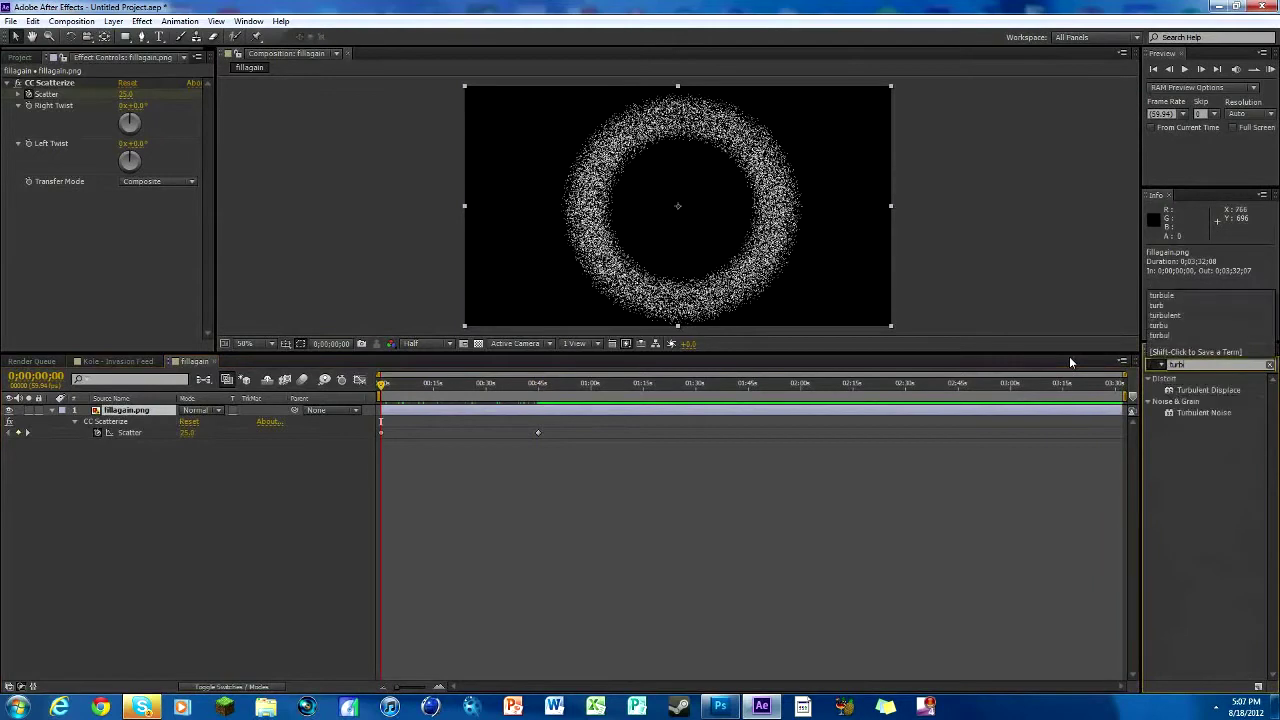
{"action": "left_click", "coordinate": [1205, 391]}
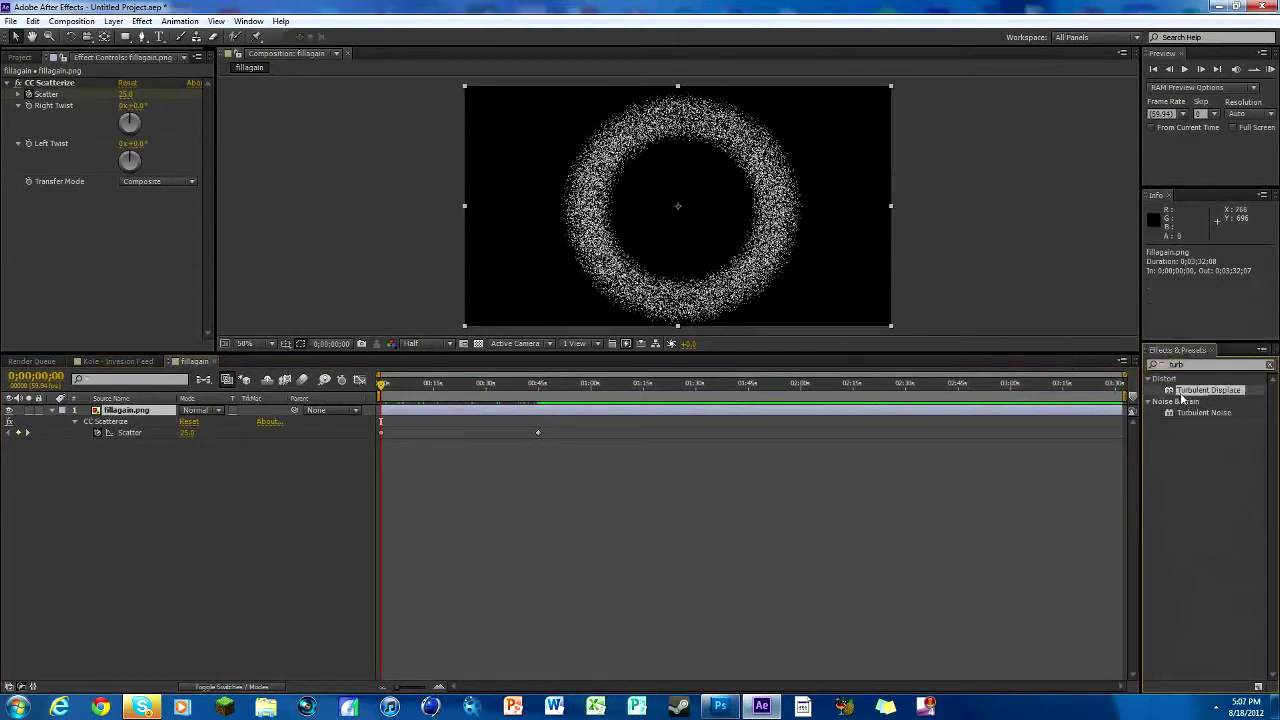
{"action": "left_click_drag", "start_coordinate": [1203, 391], "coordinate": [456, 413]}
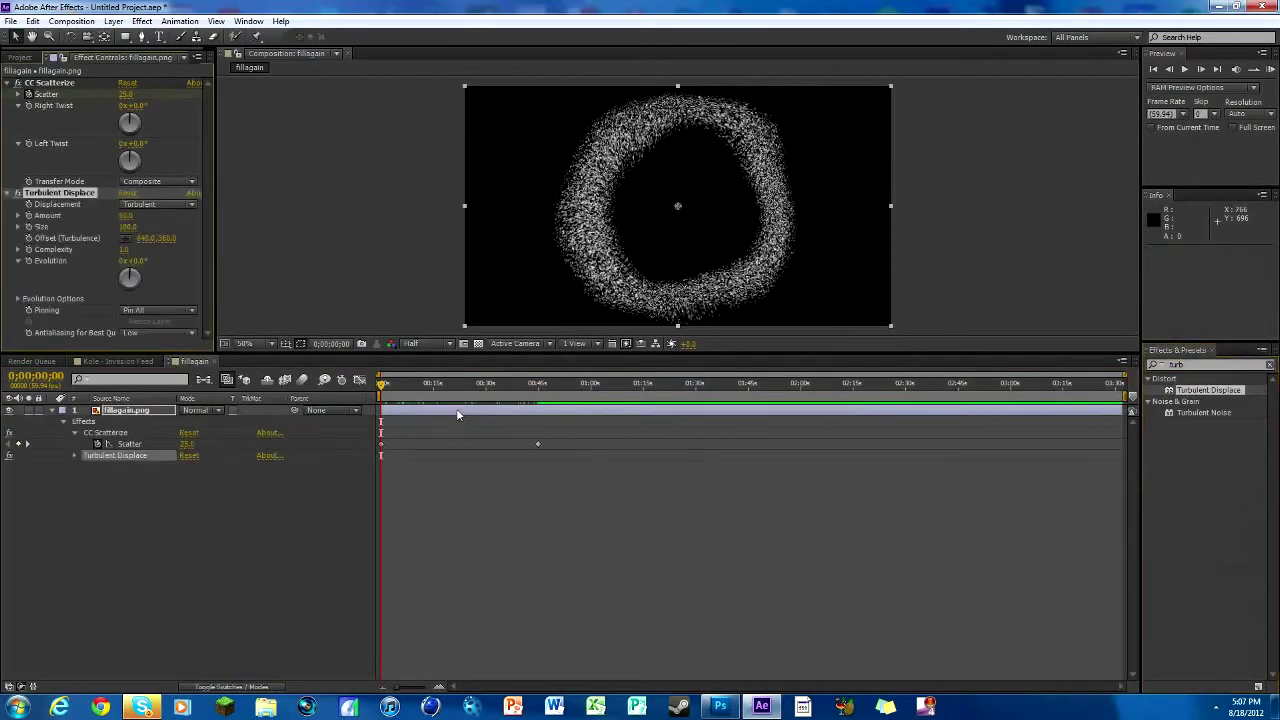
{"action": "left_click", "coordinate": [126, 215]}
{"action": "type", "text": "5"}
{"action": "key", "text": "Return"}
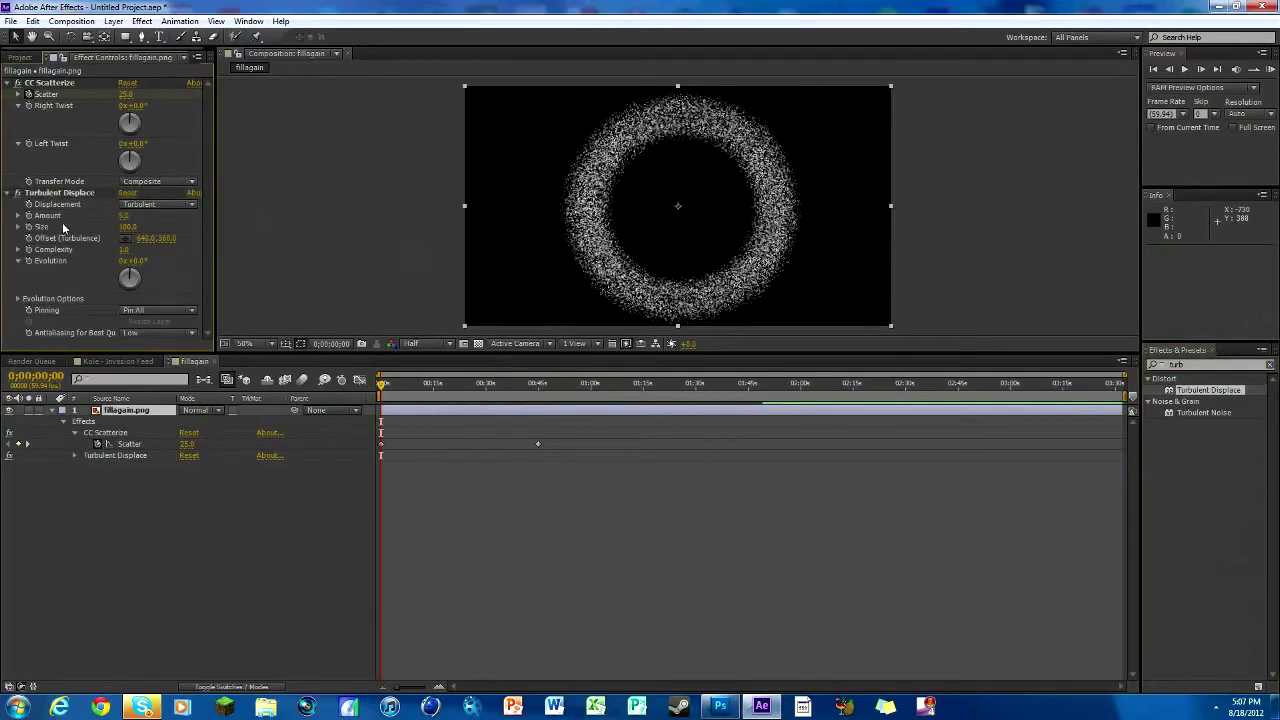
Preview the warp and raise the displacement Amount to about 39.
{"action": "left_click_drag", "start_coordinate": [382, 387], "coordinate": [541, 389]}
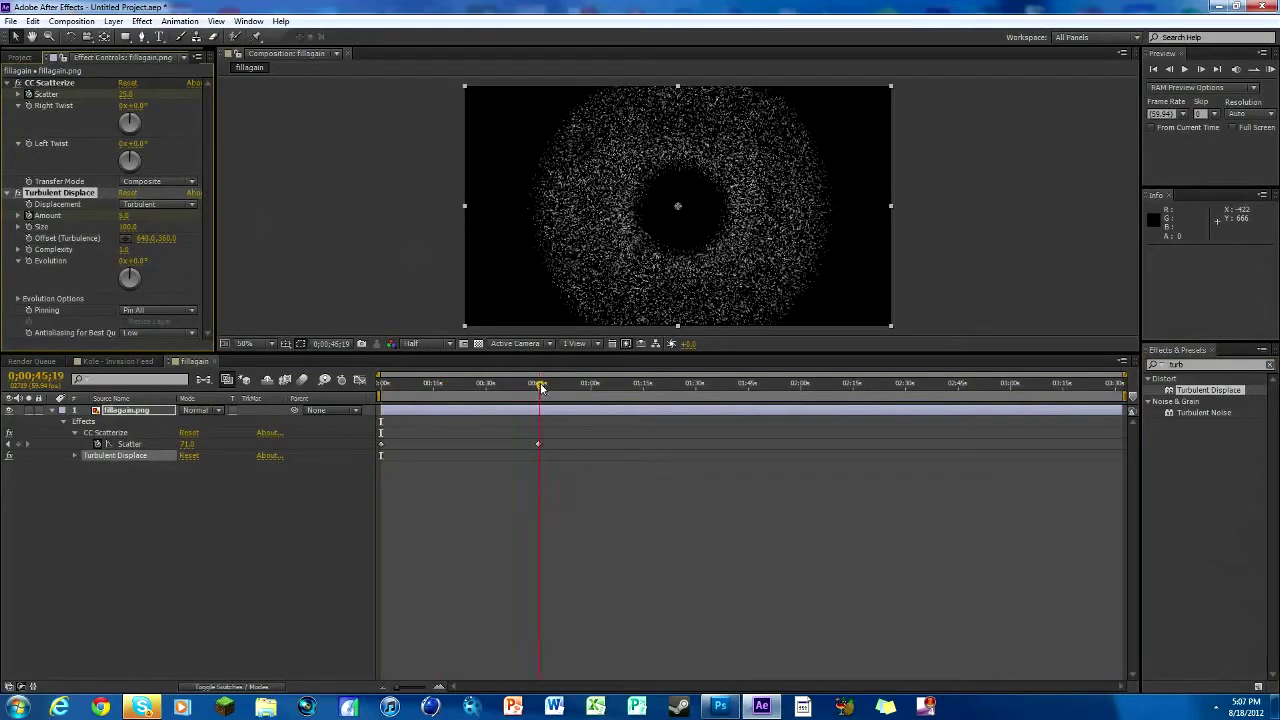
{"action": "key", "text": "KP_0"}
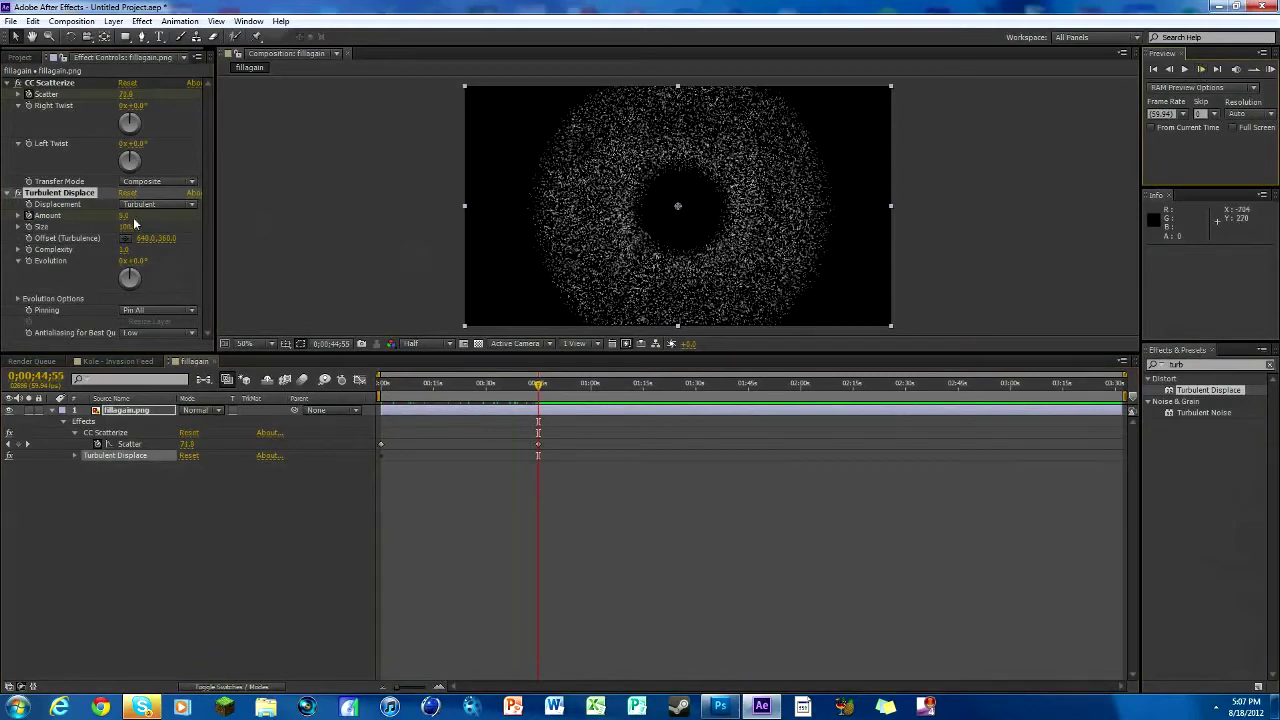
{"action": "mouse_move", "coordinate": [133, 224]}
{"action": "left_mouse_down"}
{"action": "mouse_move", "coordinate": [237, 220]}
{"action": "mouse_move", "coordinate": [176, 220]}
{"action": "left_mouse_up"}
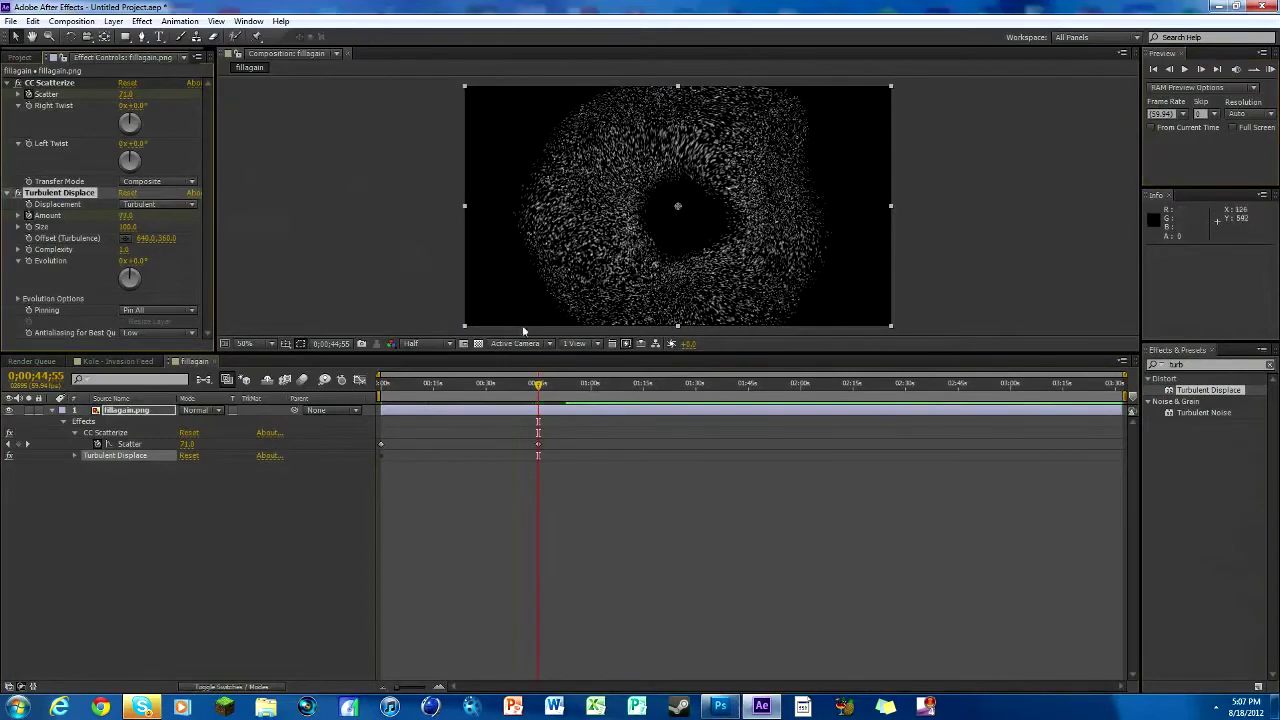
{"action": "left_click_drag", "start_coordinate": [538, 388], "coordinate": [328, 376]}
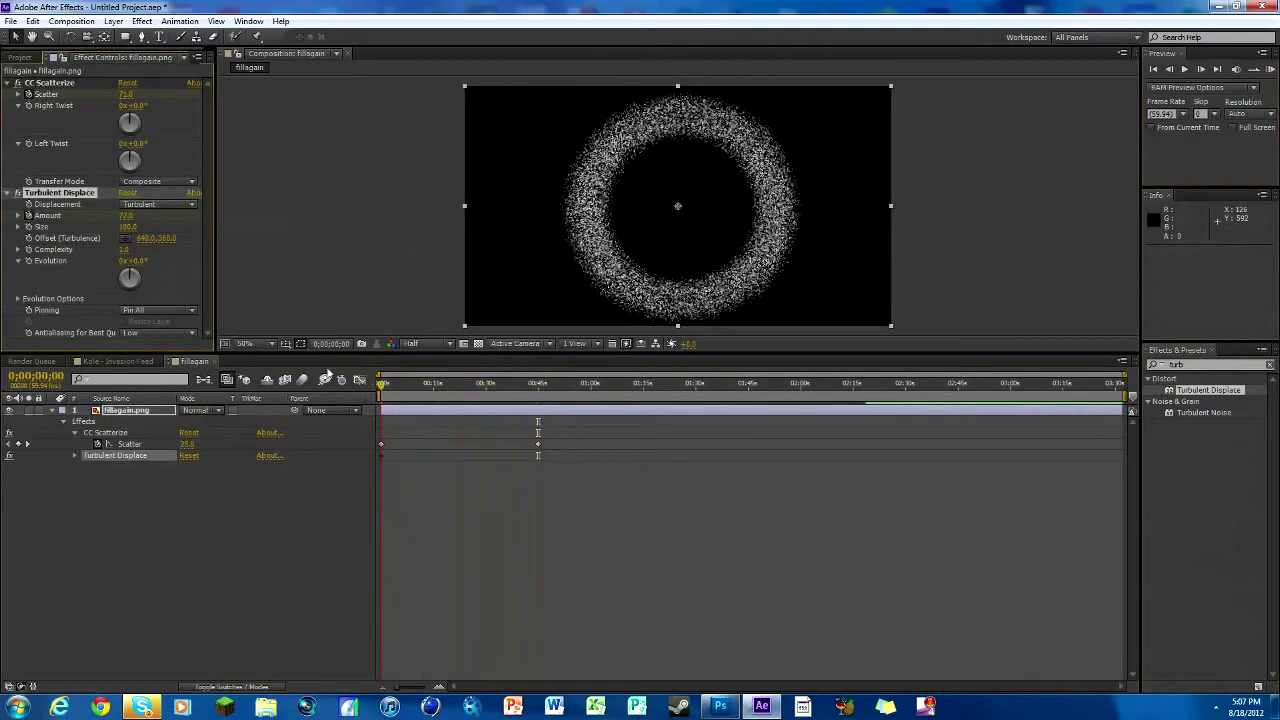
{"action": "left_click_drag", "start_coordinate": [123, 216], "coordinate": [165, 219]}
{"action": "left_click_drag", "start_coordinate": [381, 386], "coordinate": [344, 399]}
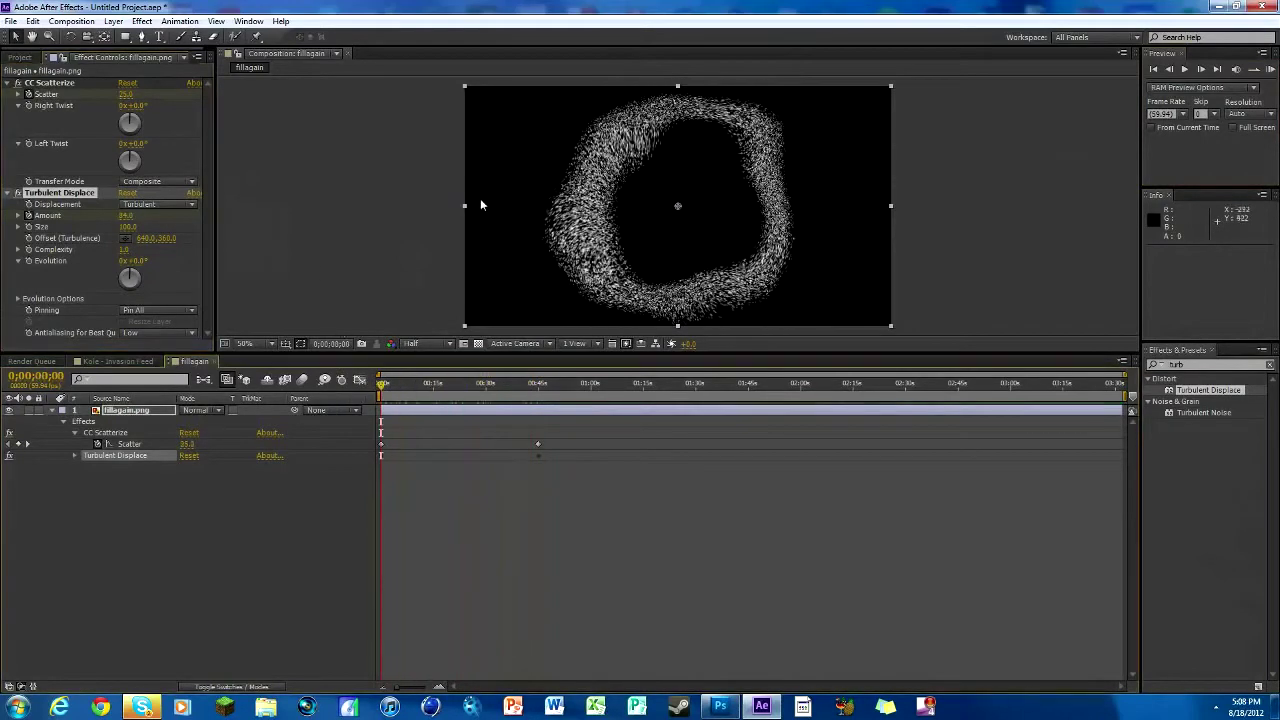
Keyframe Turbulent Displace Evolution up to about 1x+87° at 0:00:46, then reopen the gameplay comp.
{"action": "left_click", "coordinate": [28, 261]}
{"action": "left_click_drag", "start_coordinate": [387, 388], "coordinate": [546, 388]}
{"action": "left_click_drag", "start_coordinate": [133, 261], "coordinate": [453, 290]}
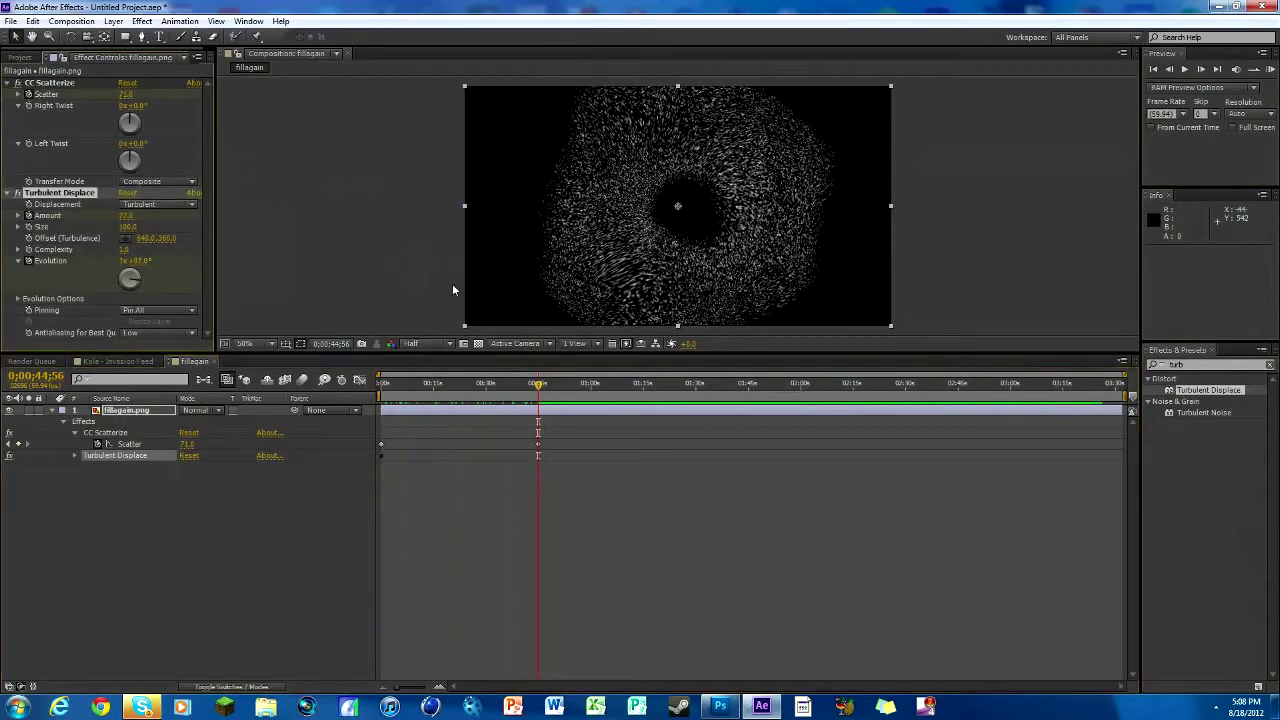
{"action": "mouse_move", "coordinate": [538, 388]}
{"action": "left_mouse_down"}
{"action": "mouse_move", "coordinate": [381, 386]}
{"action": "mouse_move", "coordinate": [536, 384]}
{"action": "left_mouse_up"}
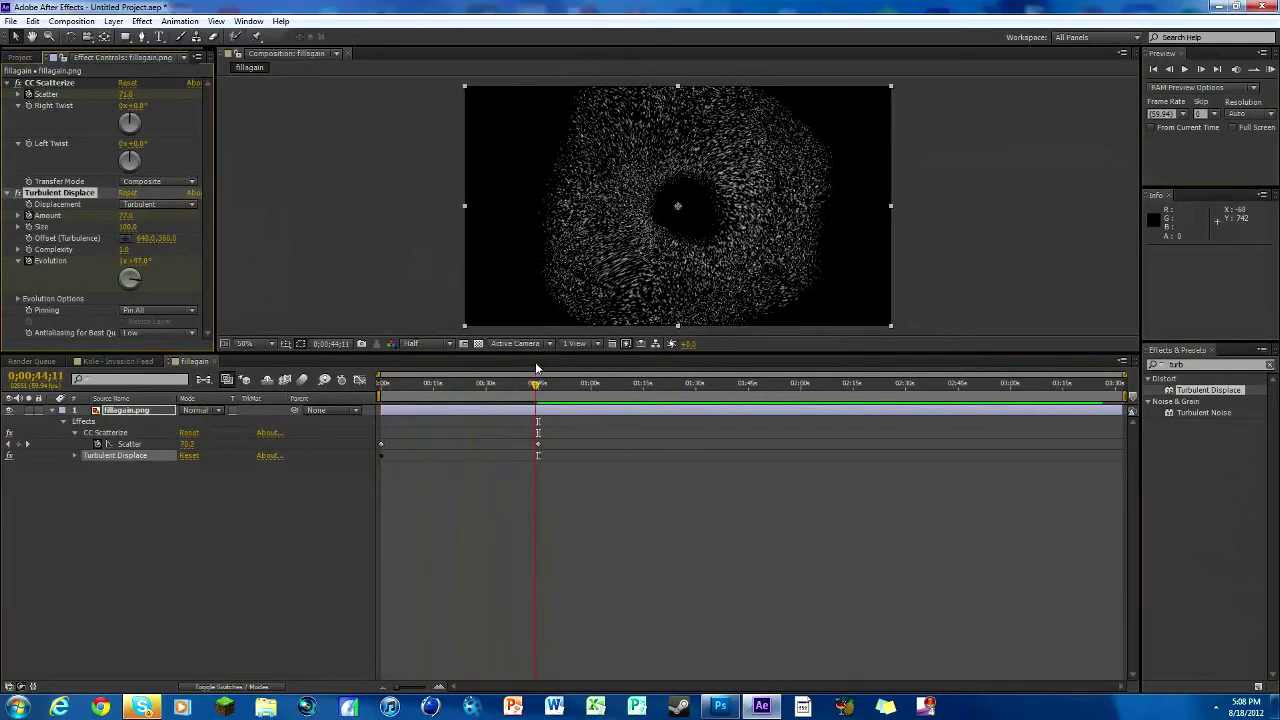
{"action": "left_click", "coordinate": [135, 361]}
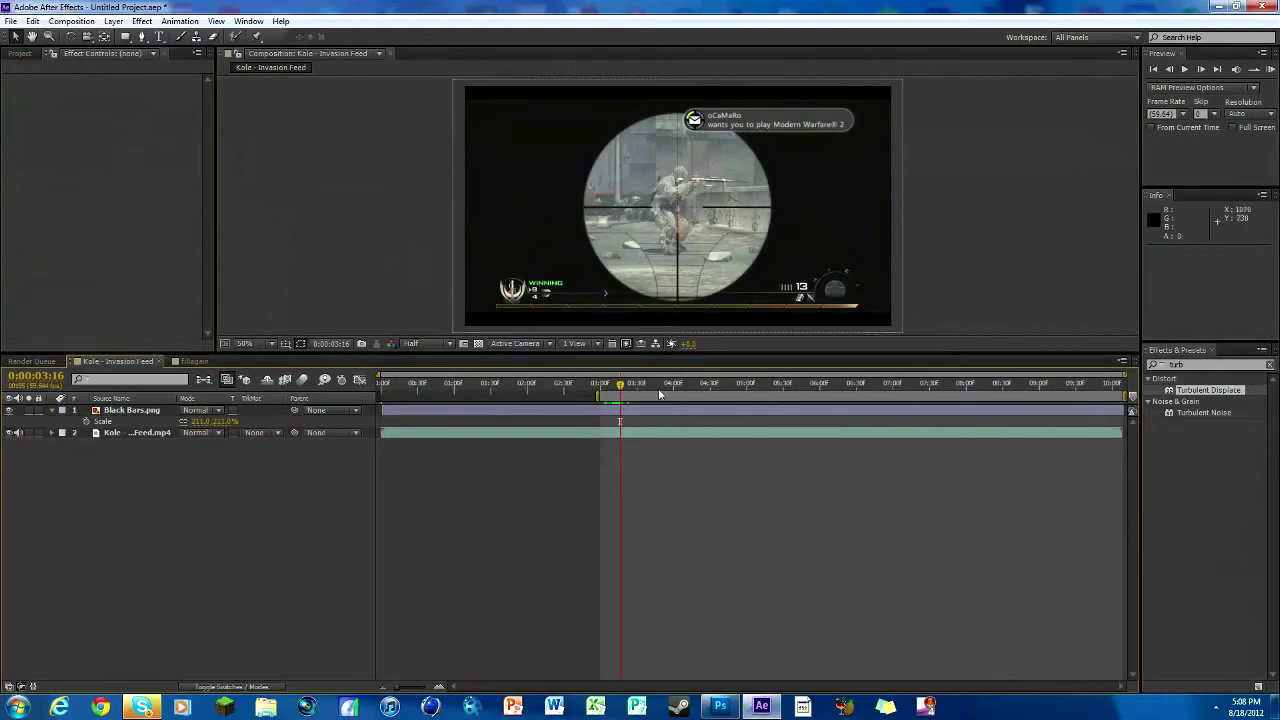
Nest the fillagain comp into Kole - Invasion Feed at 0:00:03:22, just below Black Bars.png.
{"action": "left_click_drag", "start_coordinate": [620, 383], "coordinate": [627, 388]}
{"action": "left_click", "coordinate": [1170, 70]}
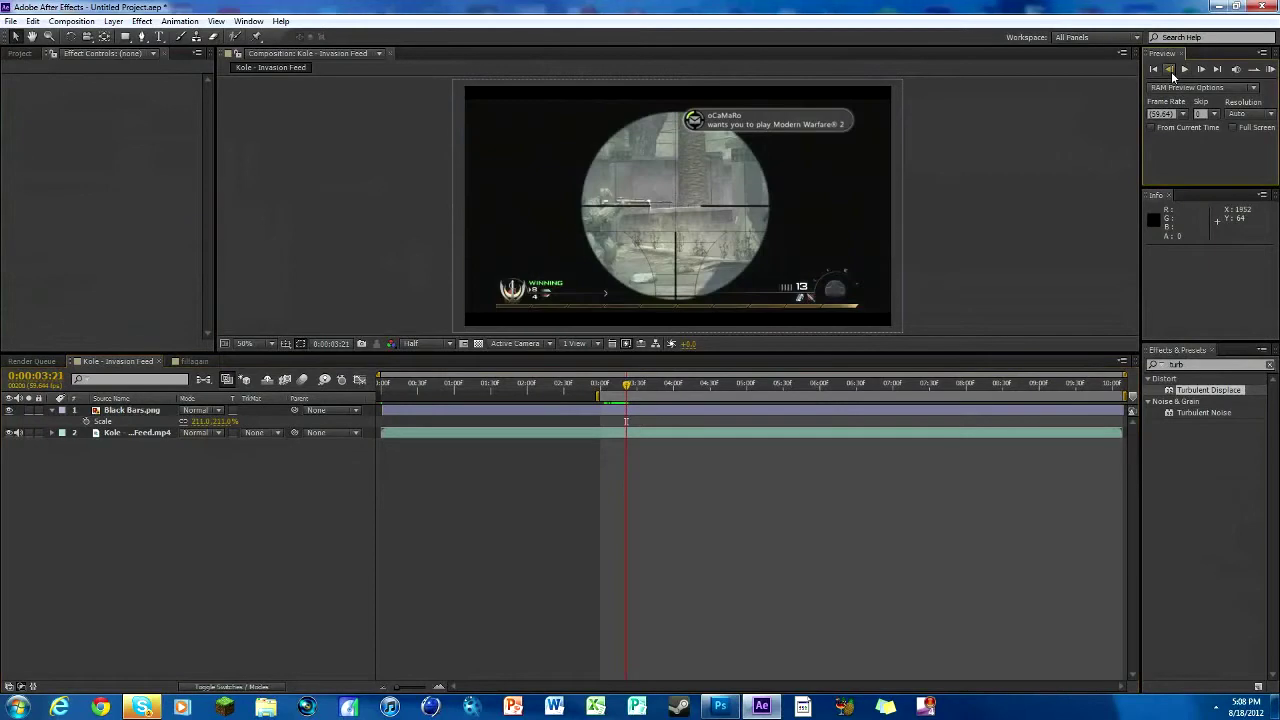
{"action": "left_click", "coordinate": [1198, 71]}
{"action": "left_click", "coordinate": [18, 53]}
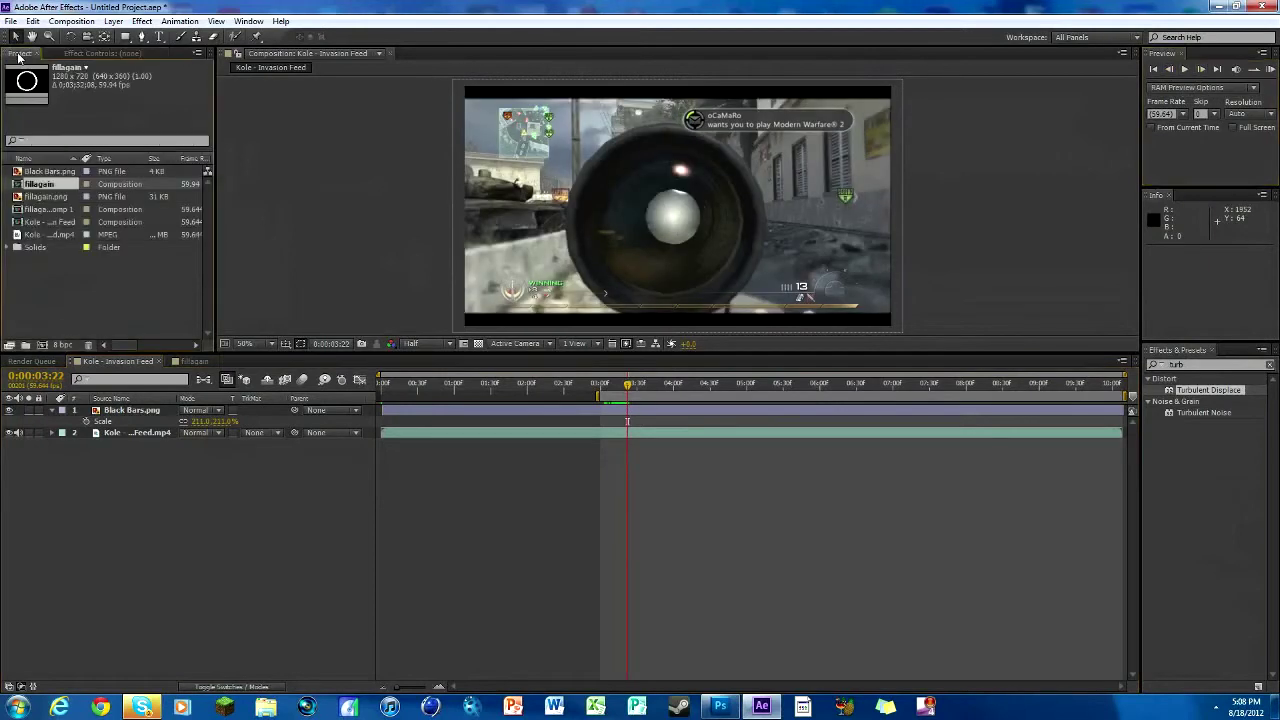
{"action": "left_click", "coordinate": [63, 315]}
{"action": "left_click", "coordinate": [40, 186]}
{"action": "left_click_drag", "start_coordinate": [45, 186], "coordinate": [672, 404]}
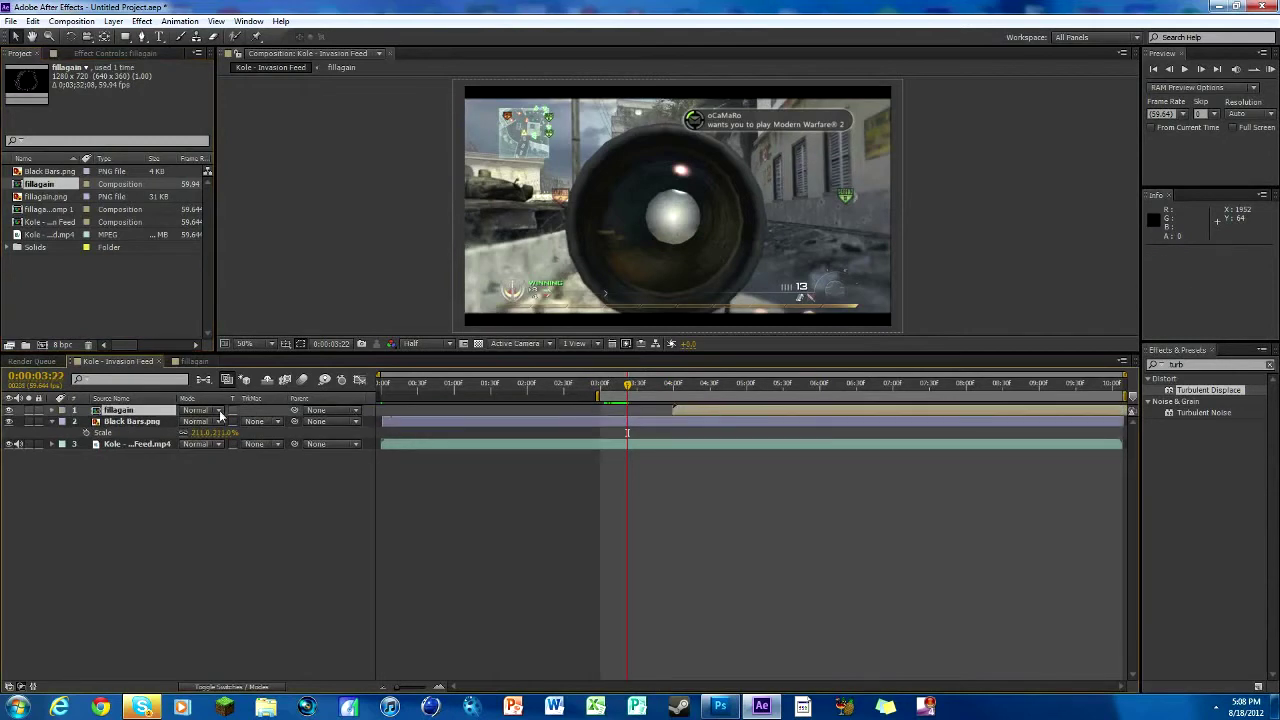
{"action": "left_click_drag", "start_coordinate": [152, 414], "coordinate": [152, 437]}
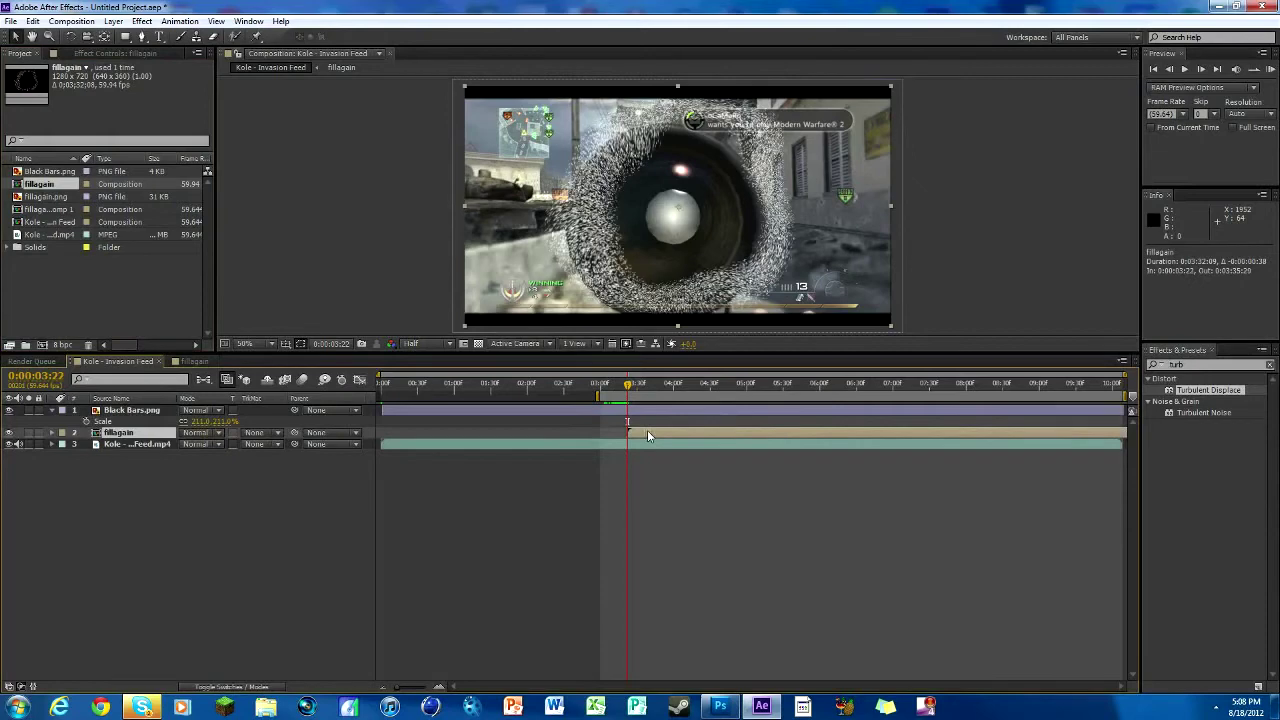
{"action": "mouse_move", "coordinate": [629, 388]}
{"action": "left_mouse_down"}
{"action": "mouse_move", "coordinate": [791, 389]}
{"action": "mouse_move", "coordinate": [646, 390]}
{"action": "mouse_move", "coordinate": [626, 405]}
{"action": "left_mouse_up"}
Keyframe the nested fillagain layer's Scale from 0% up to about 438% later on.
{"action": "key", "text": "s"}
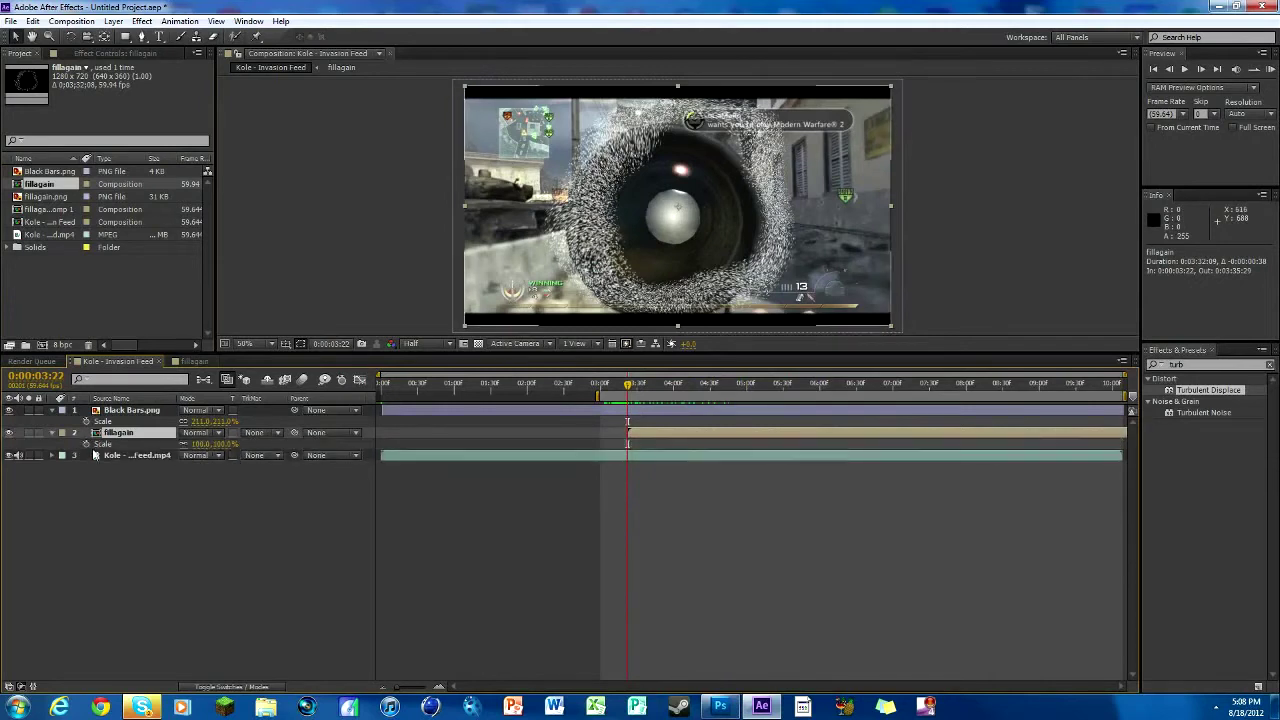
{"action": "left_click", "coordinate": [86, 445]}
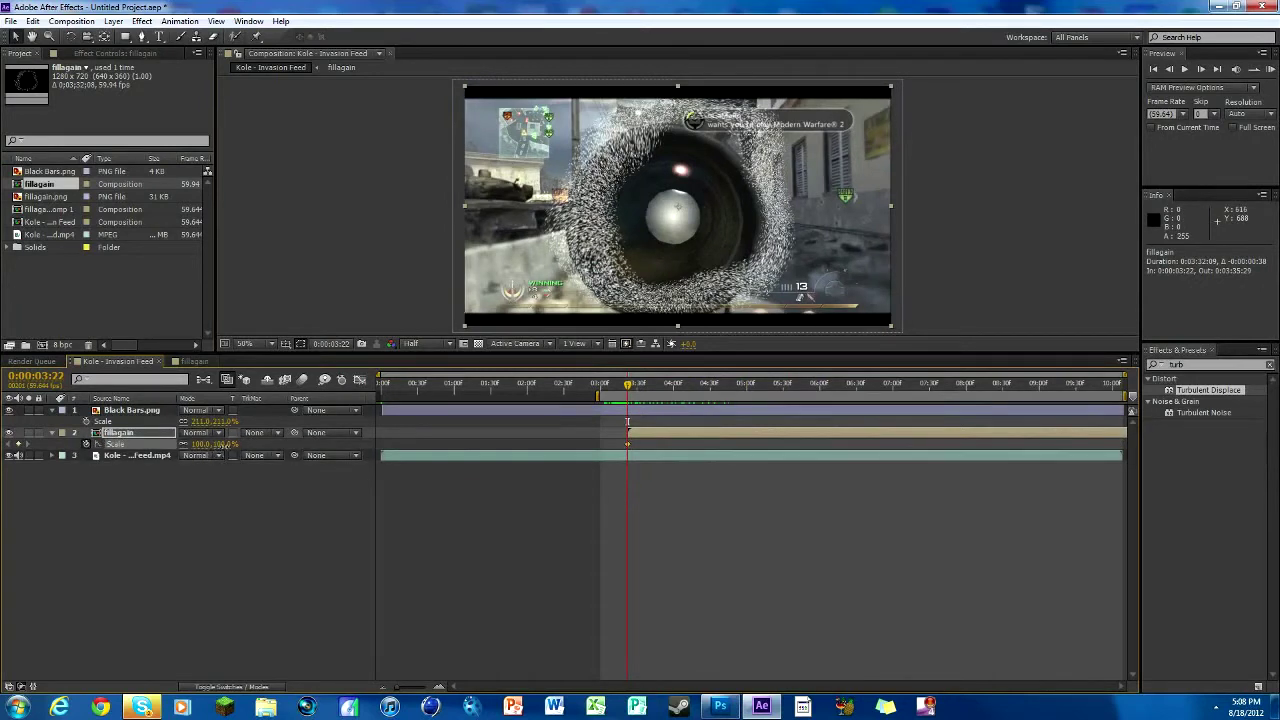
{"action": "left_click", "coordinate": [205, 443]}
{"action": "type", "text": "0"}
{"action": "key", "text": "Return"}
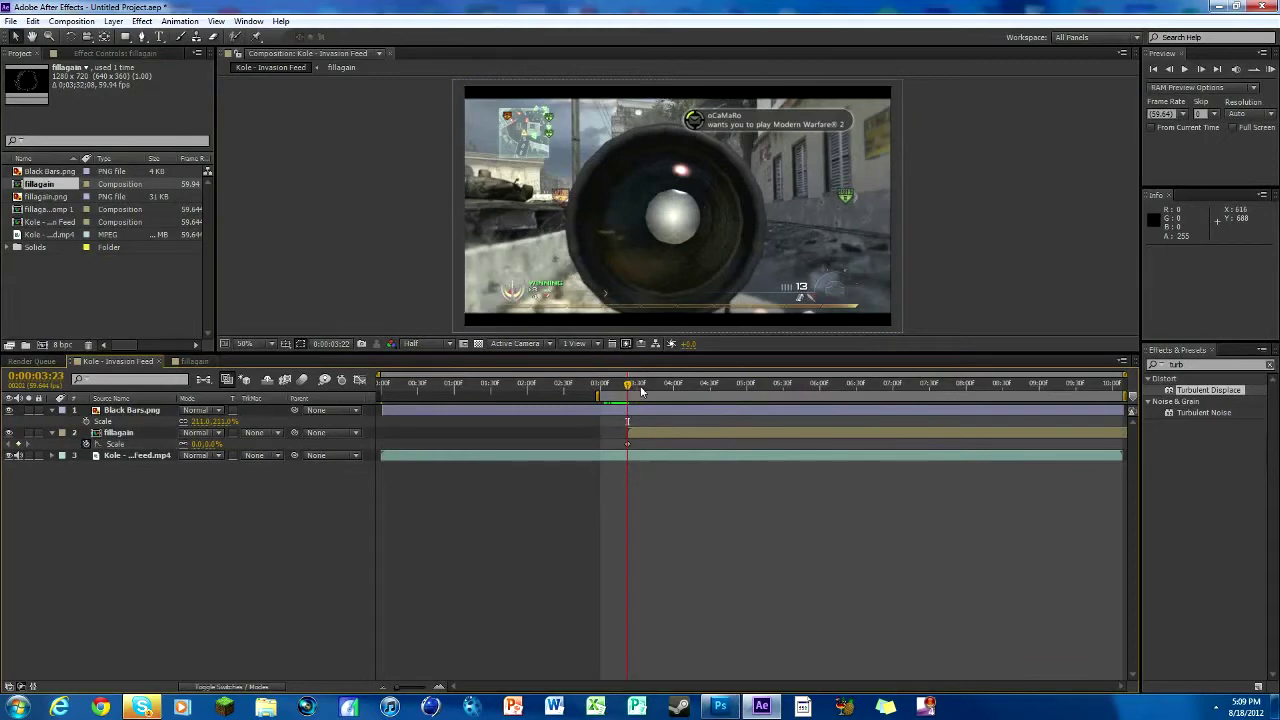
{"action": "mouse_move", "coordinate": [641, 392]}
{"action": "left_mouse_down"}
{"action": "mouse_move", "coordinate": [694, 390]}
{"action": "mouse_move", "coordinate": [635, 400]}
{"action": "mouse_move", "coordinate": [648, 400]}
{"action": "left_mouse_up"}
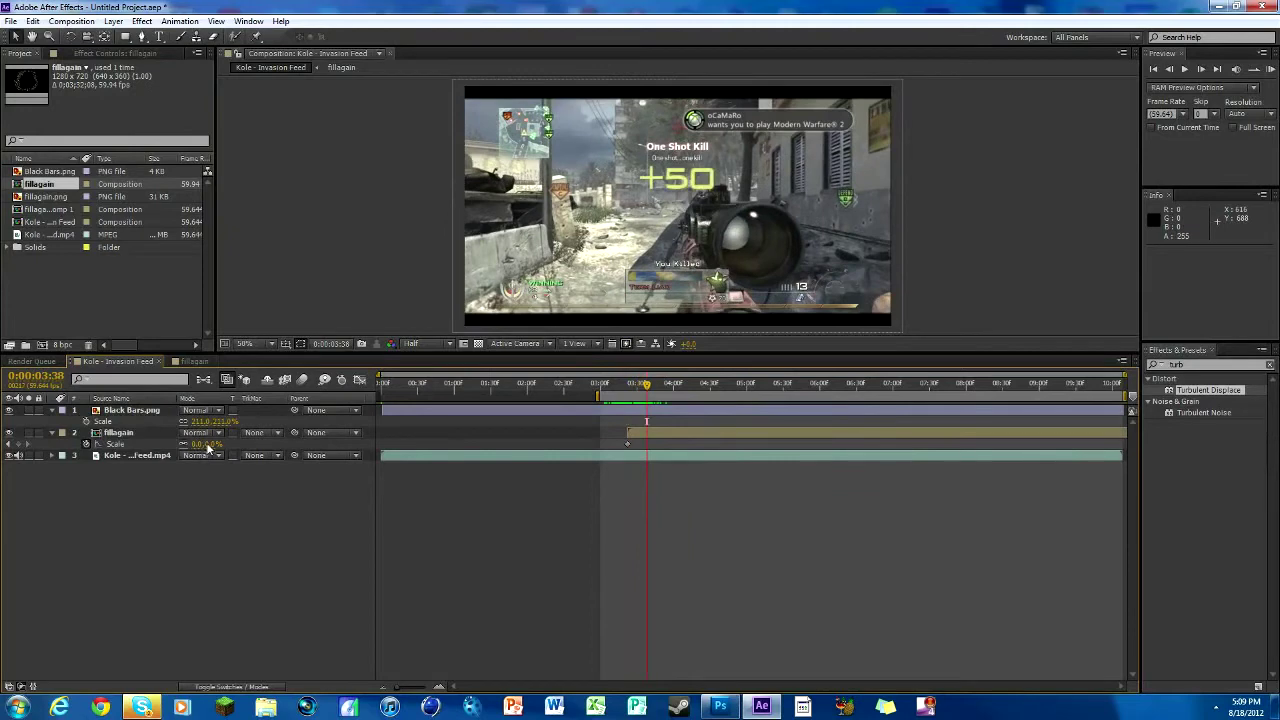
{"action": "left_click_drag", "start_coordinate": [210, 444], "coordinate": [468, 411]}
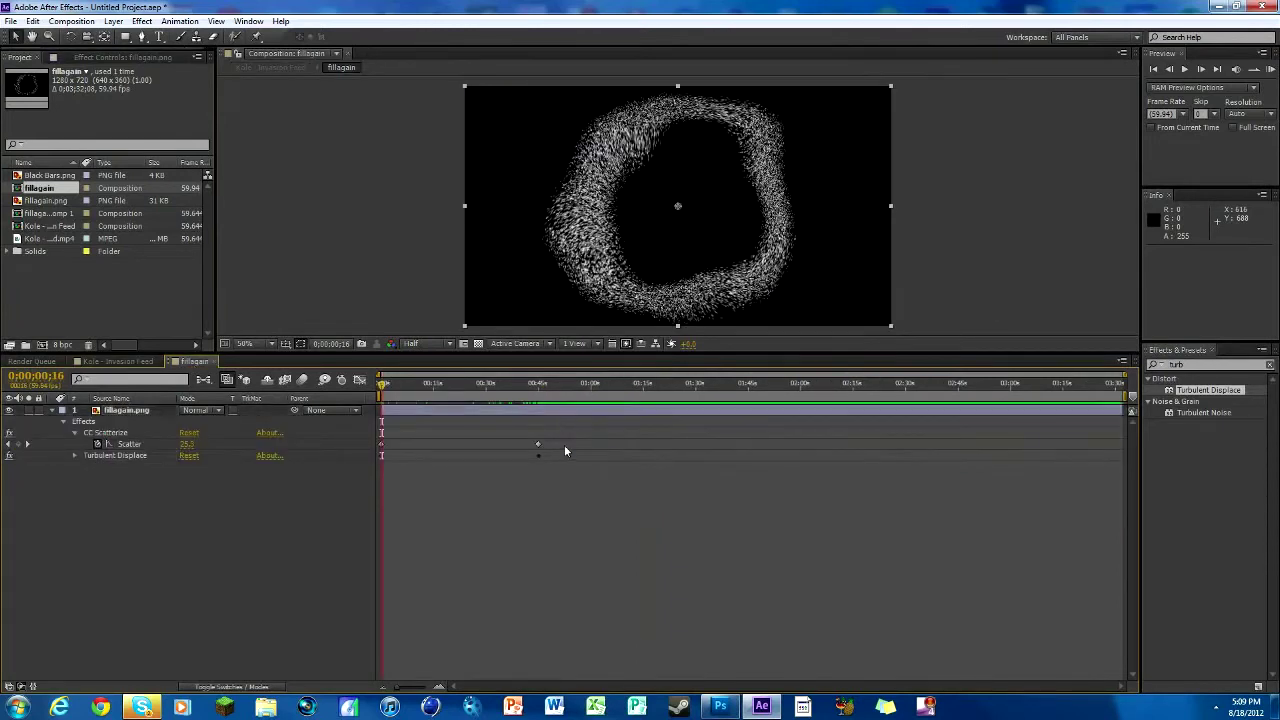
Move the Scatter, Amount and Evolution keyframes near the start and preview the quicker breakup.
{"action": "left_click", "coordinate": [538, 444]}
{"action": "left_click_drag", "start_coordinate": [538, 444], "coordinate": [406, 444]}
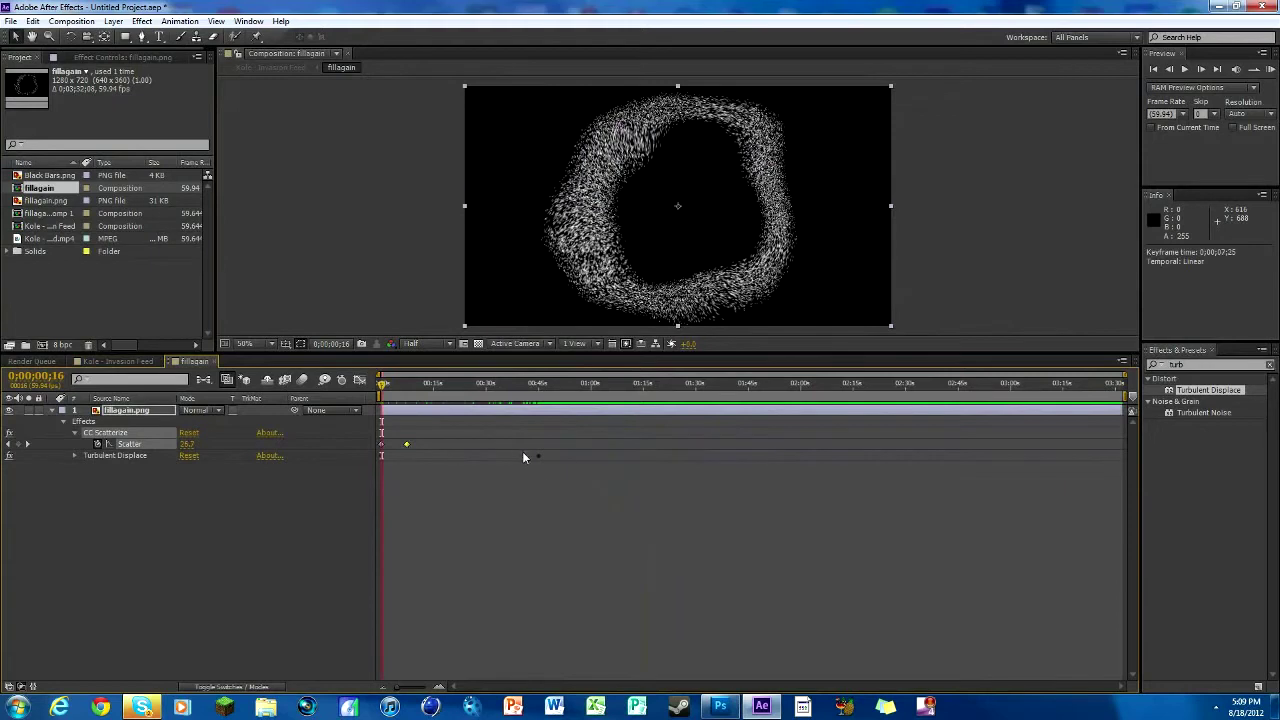
{"action": "key", "text": "u"}
{"action": "key", "text": "u"}
{"action": "left_click_drag", "start_coordinate": [548, 450], "coordinate": [406, 458]}
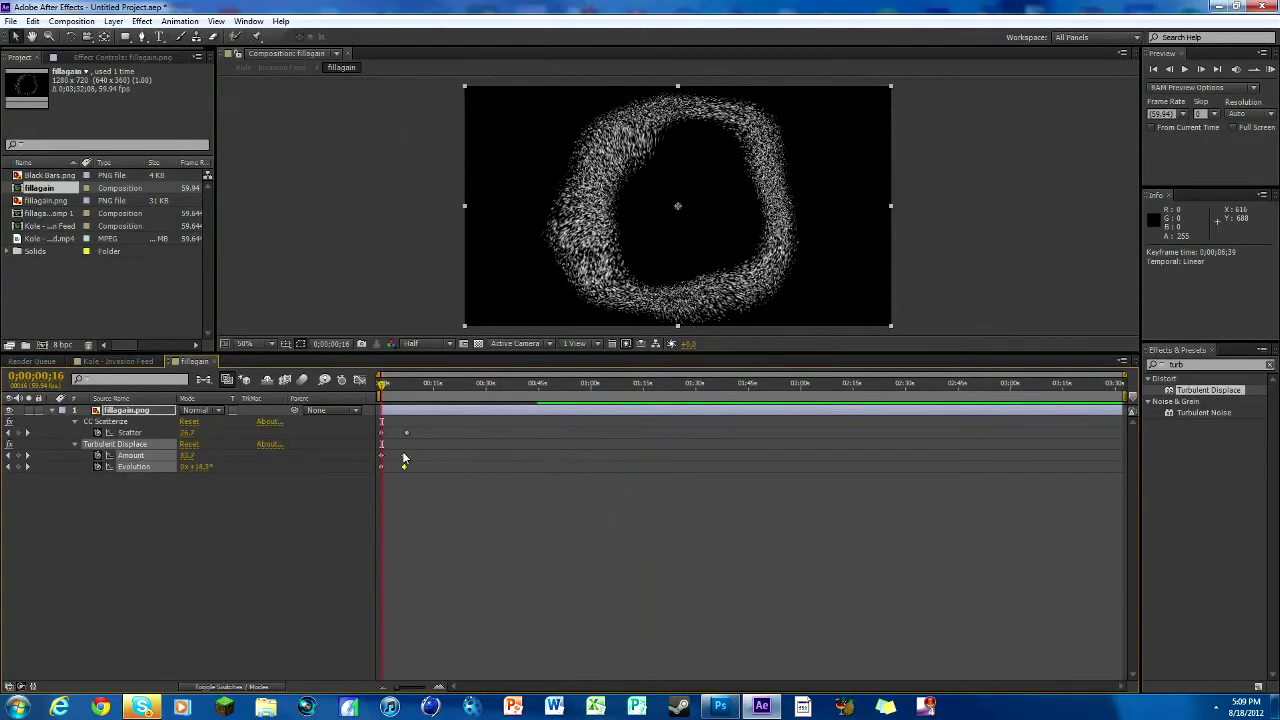
{"action": "left_click", "coordinate": [527, 397]}
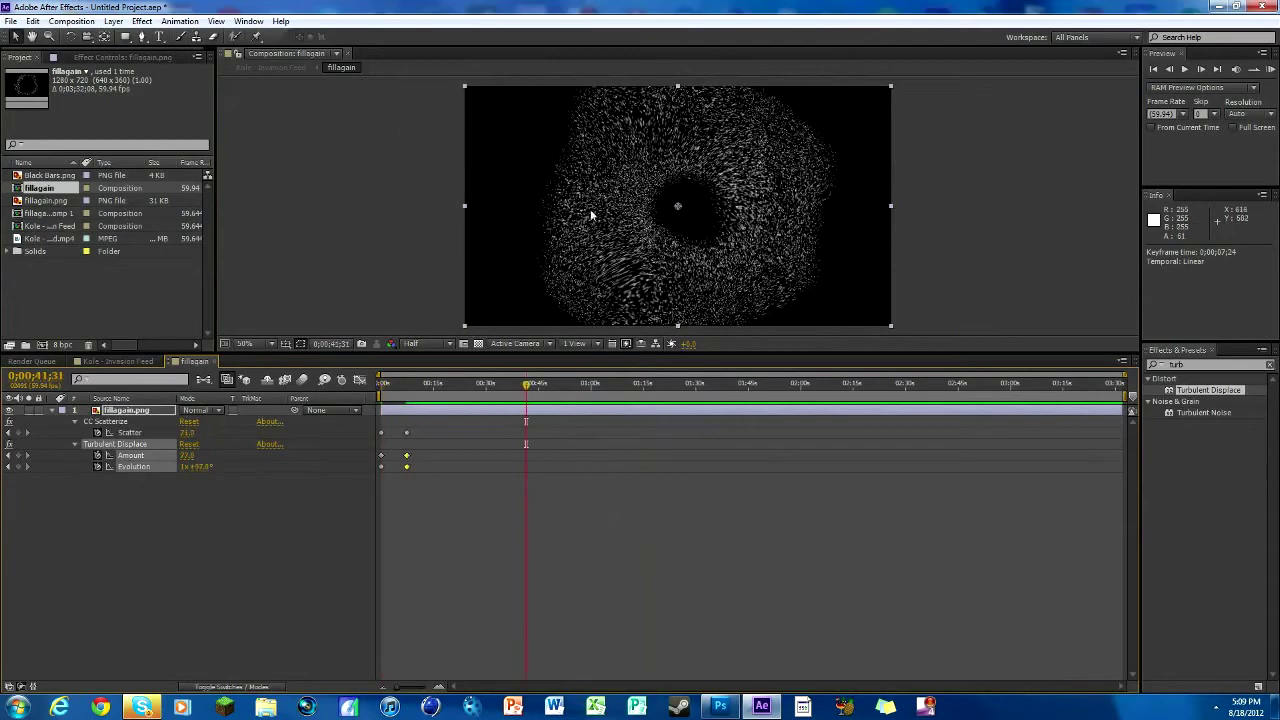
{"action": "key", "text": "Home"}
{"action": "left_click", "coordinate": [133, 361]}
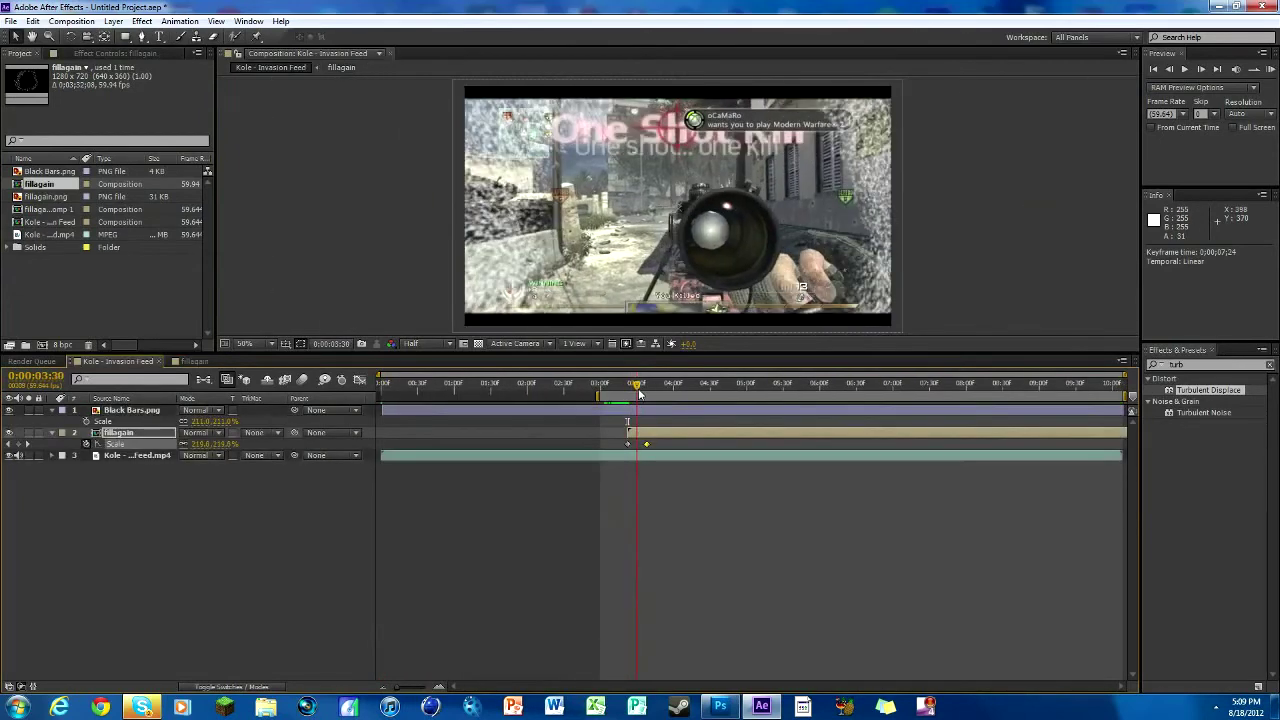
{"action": "left_click", "coordinate": [633, 393]}
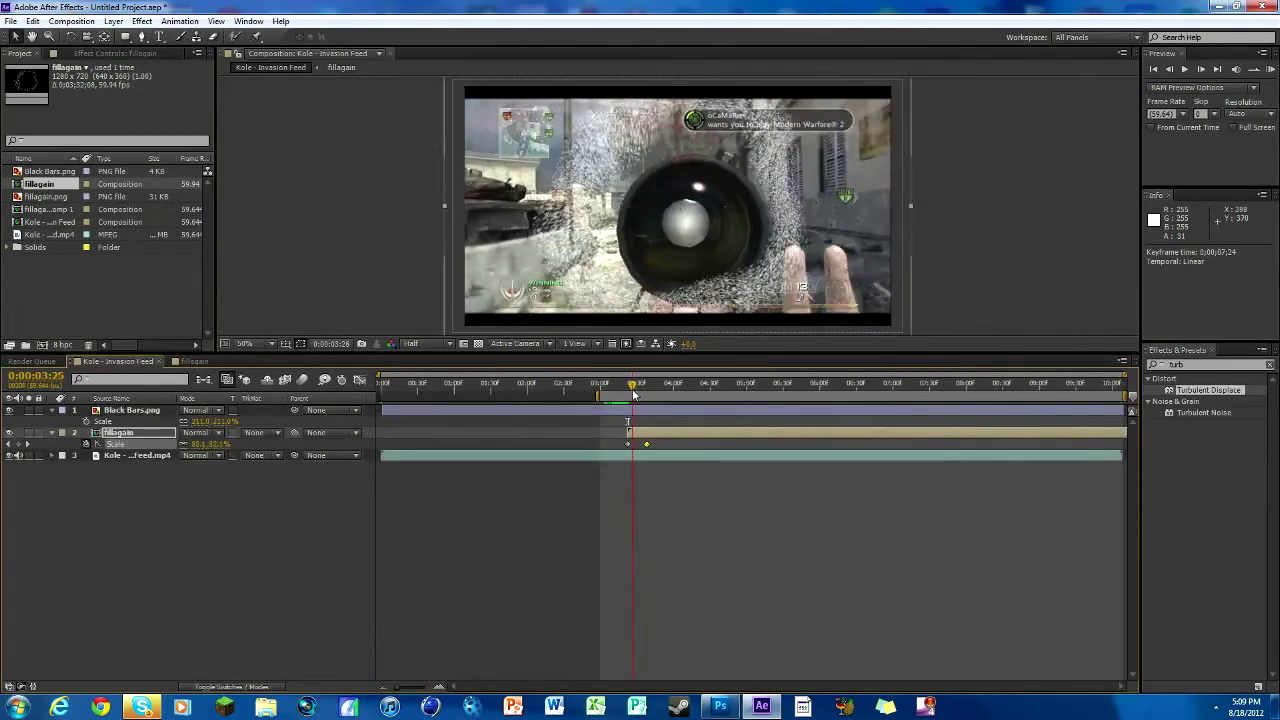
{"action": "left_click", "coordinate": [201, 362]}
{"action": "type", "text": "l"}
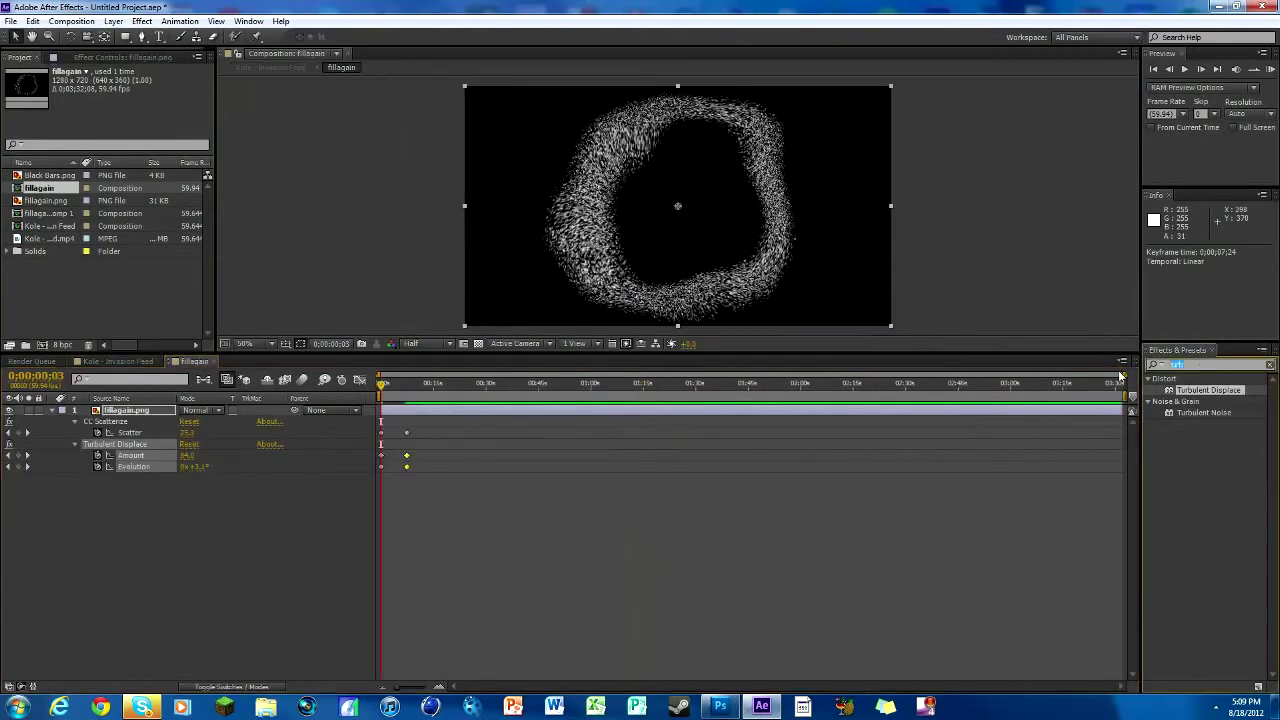
{"action": "type", "text": "fill"}
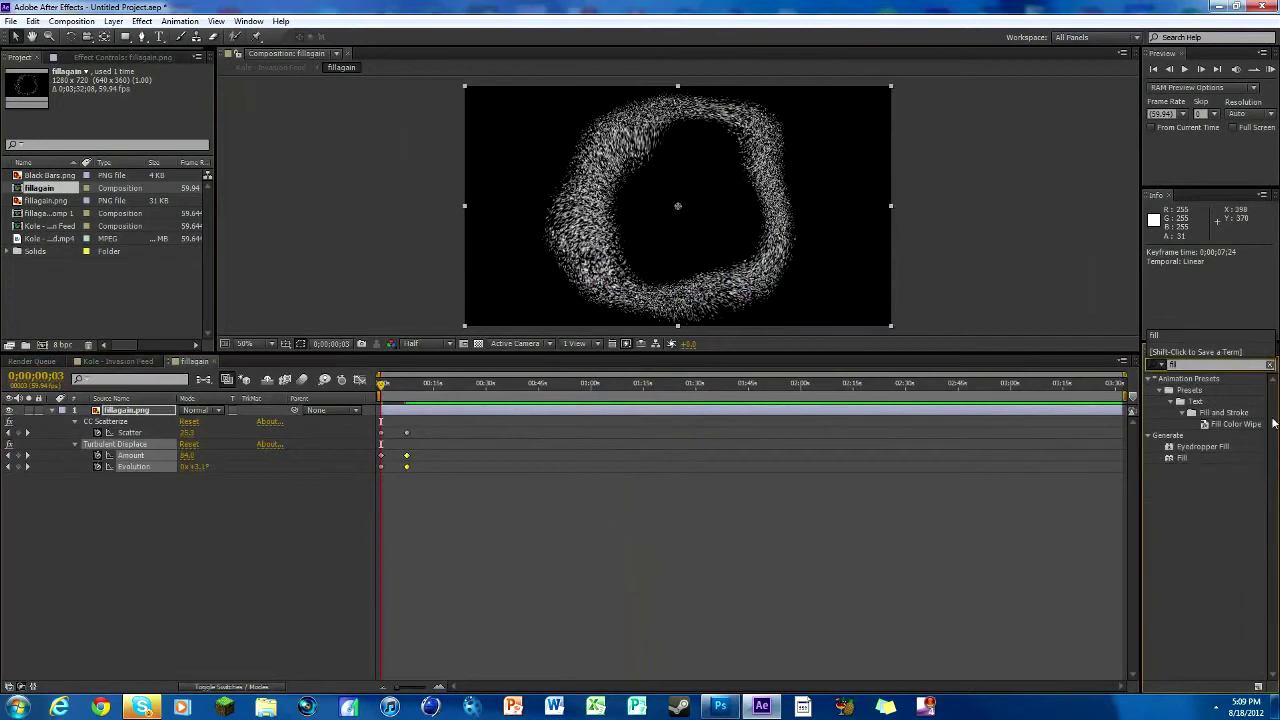
Add a yellow Fill effect to fillagain.png and view the ring over the gameplay.
{"action": "left_click", "coordinate": [1192, 462]}
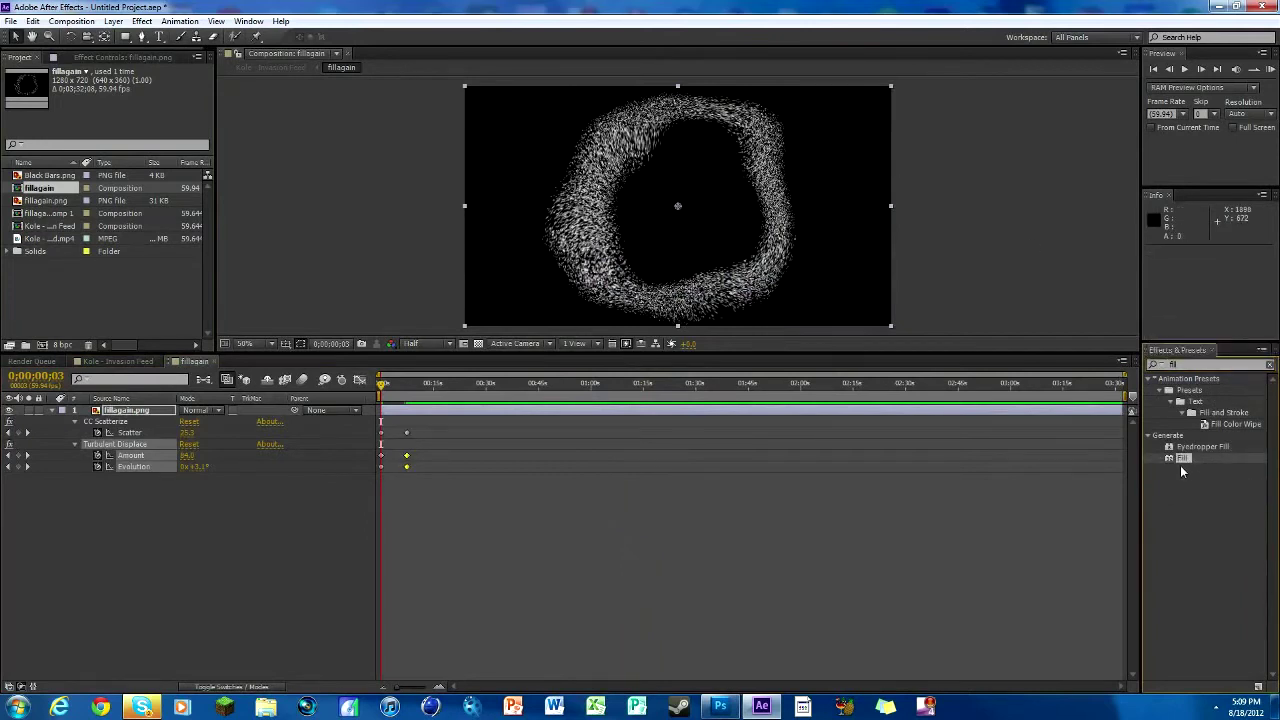
{"action": "left_click_drag", "start_coordinate": [1176, 467], "coordinate": [458, 410]}
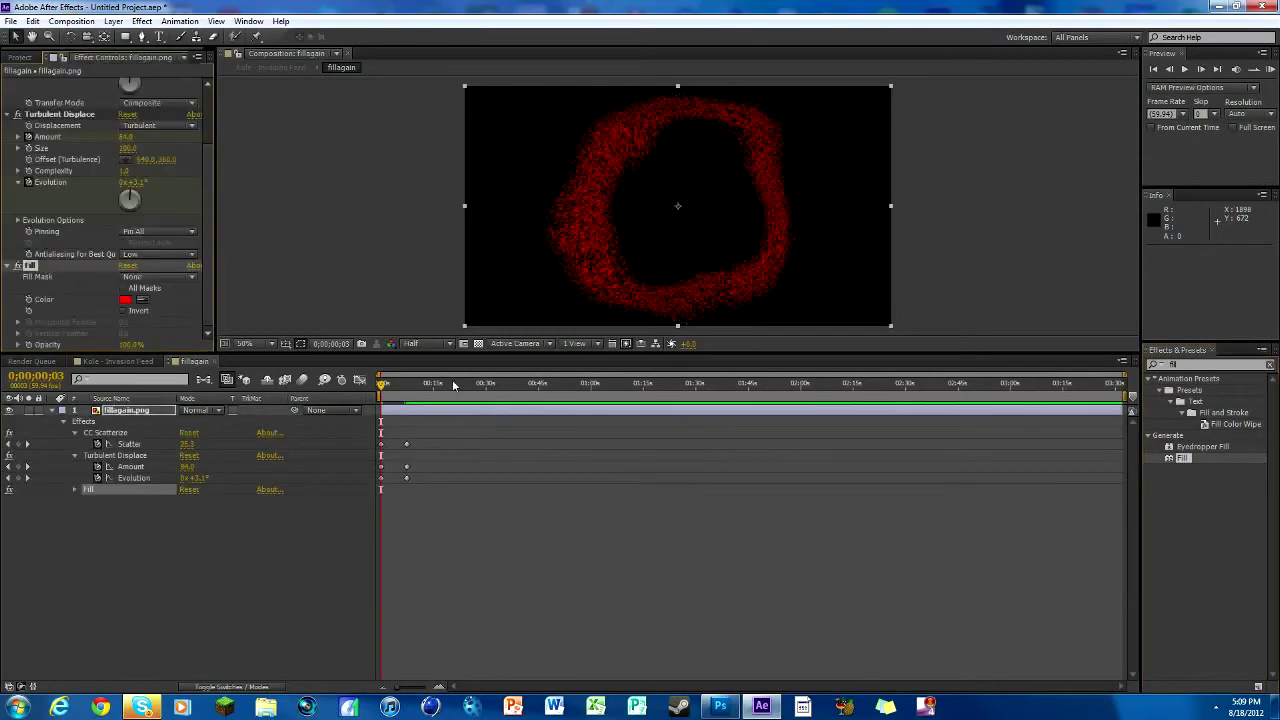
{"action": "left_click", "coordinate": [124, 300]}
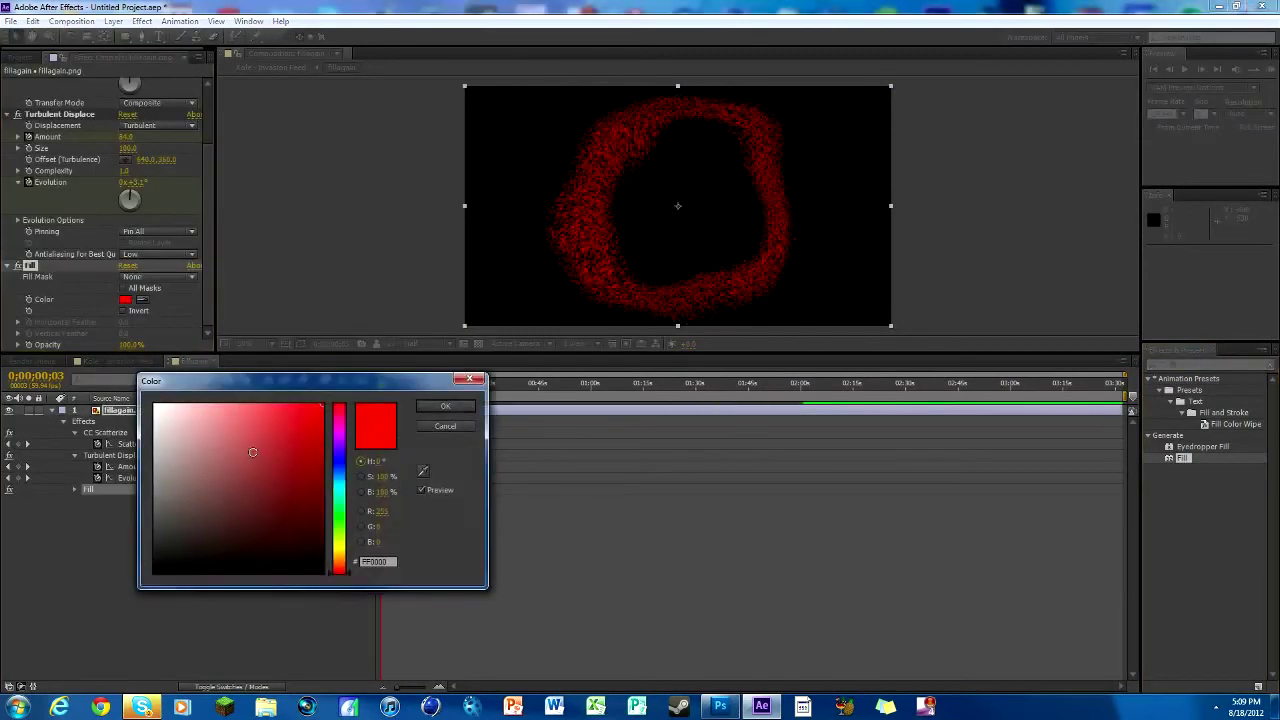
{"action": "left_click_drag", "start_coordinate": [339, 481], "coordinate": [335, 553]}
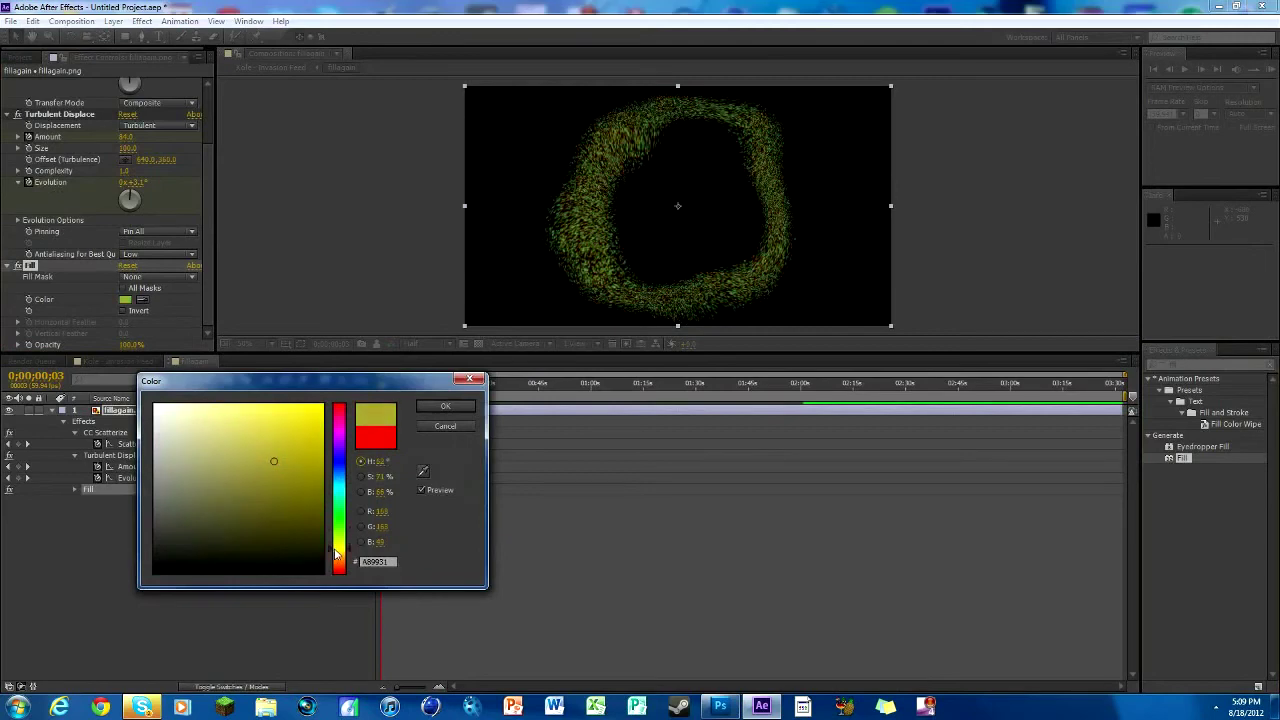
{"action": "left_click", "coordinate": [445, 406]}
{"action": "left_click", "coordinate": [118, 361]}
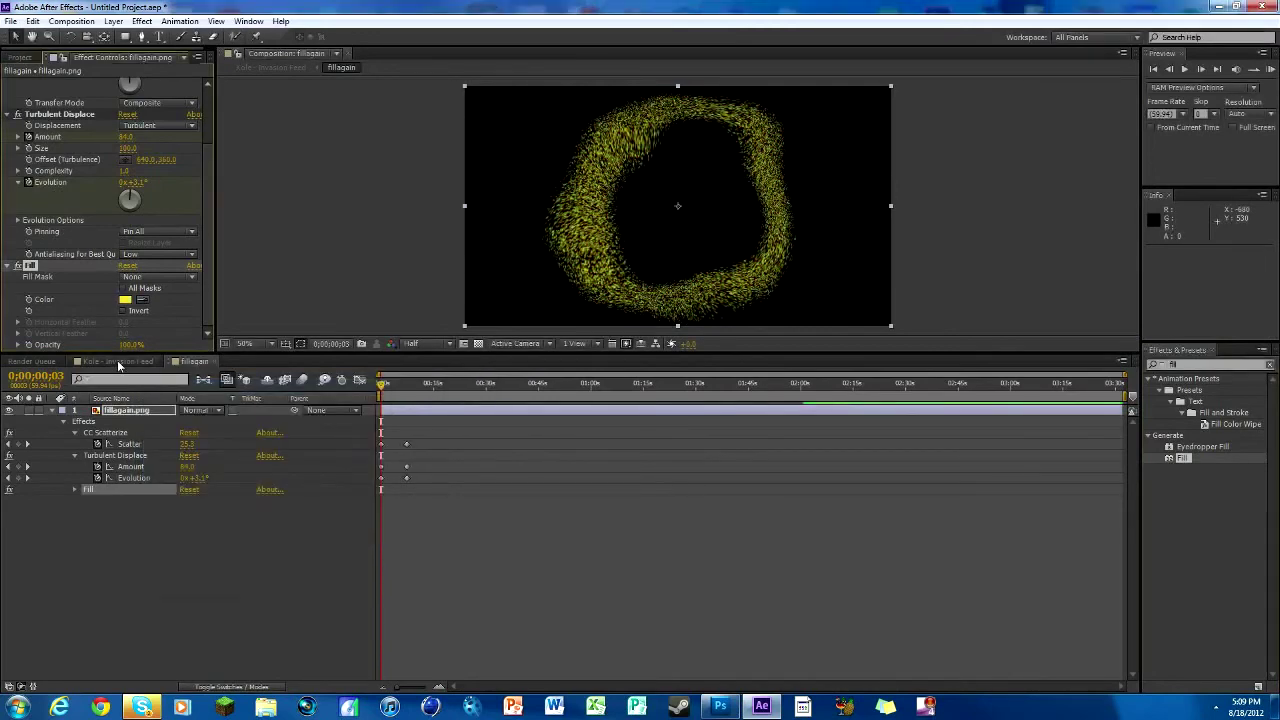
{"action": "mouse_move", "coordinate": [642, 398]}
{"action": "left_mouse_down"}
{"action": "mouse_move", "coordinate": [623, 390]}
{"action": "mouse_move", "coordinate": [651, 392]}
{"action": "mouse_move", "coordinate": [630, 400]}
{"action": "left_mouse_up"}
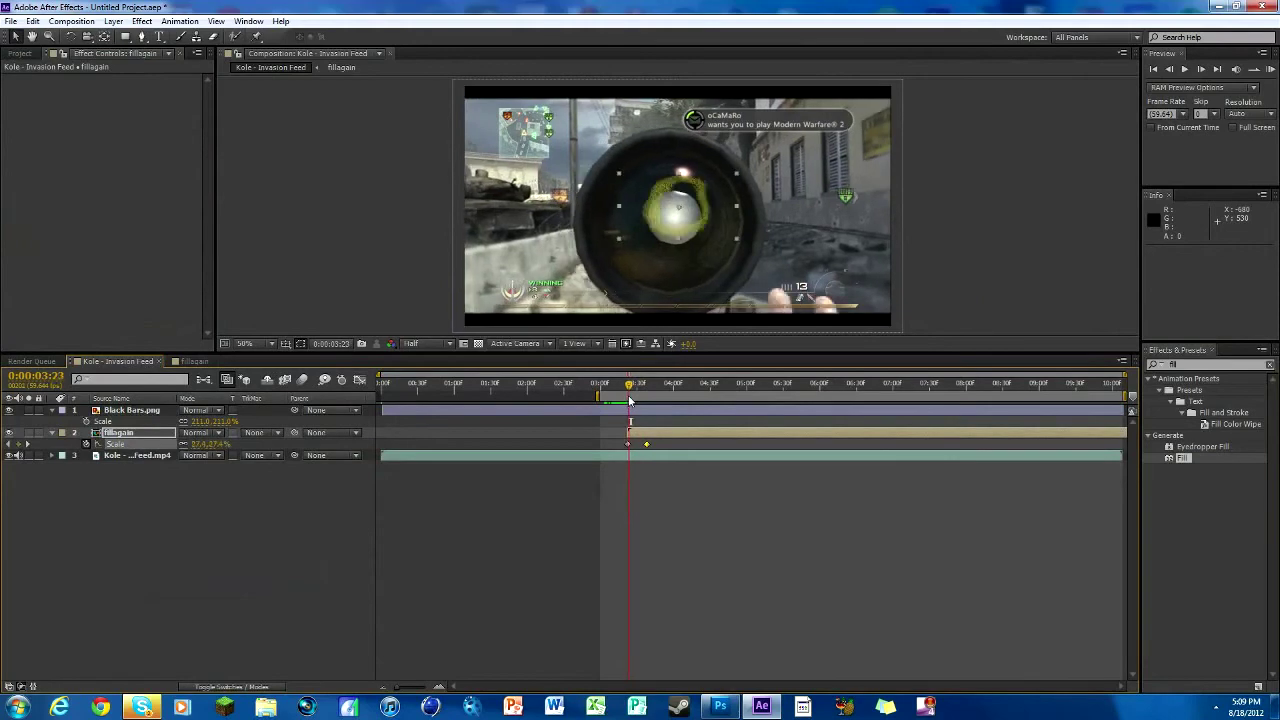
Reposition the yellow ring to 626, 384 so it sits on the scope centre.
{"action": "left_click_drag", "start_coordinate": [687, 231], "coordinate": [680, 248]}
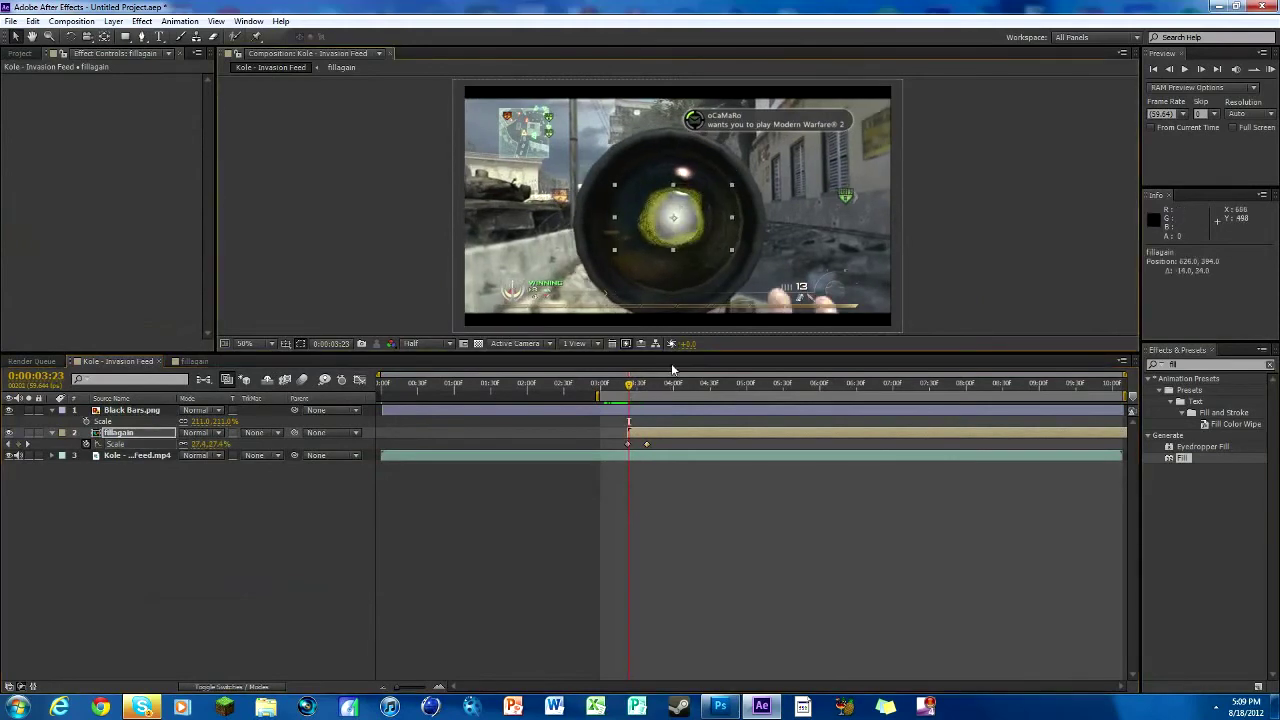
{"action": "mouse_move", "coordinate": [630, 385]}
{"action": "left_mouse_down"}
{"action": "mouse_move", "coordinate": [687, 386]}
{"action": "mouse_move", "coordinate": [629, 386]}
{"action": "left_mouse_up"}
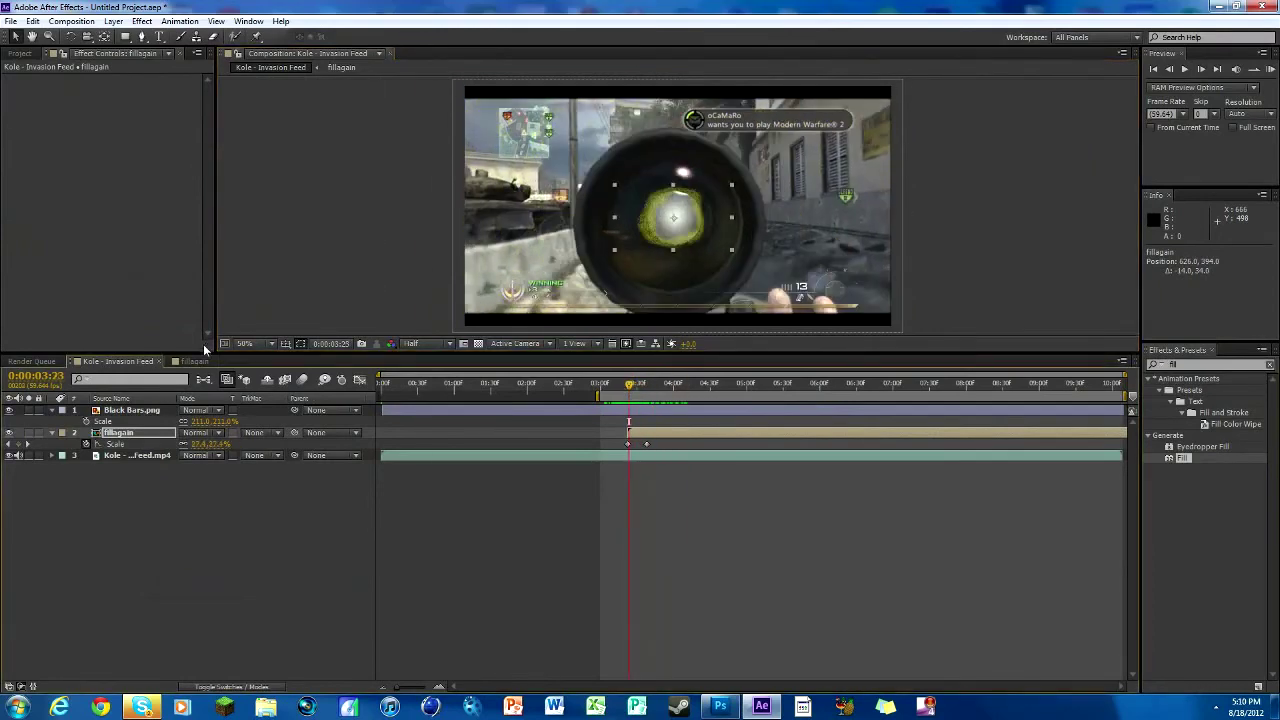
{"action": "left_click", "coordinate": [193, 361]}
Remove CC Scatterize, Turbulent Displace and Fill, then preview the plain ring over the gameplay.
{"action": "left_click", "coordinate": [104, 432]}
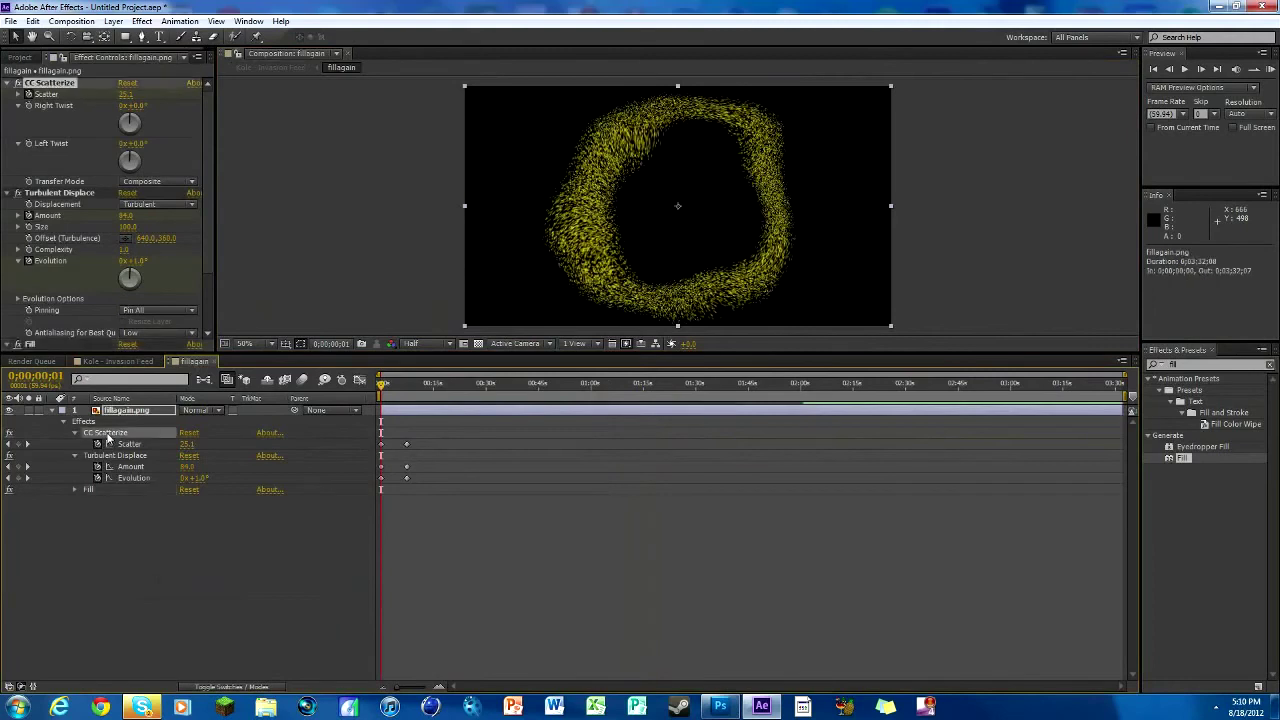
{"action": "key", "text": "Delete"}
{"action": "left_click", "coordinate": [106, 432]}
{"action": "key", "text": "Delete"}
{"action": "left_click", "coordinate": [108, 432]}
{"action": "key", "text": "Delete"}
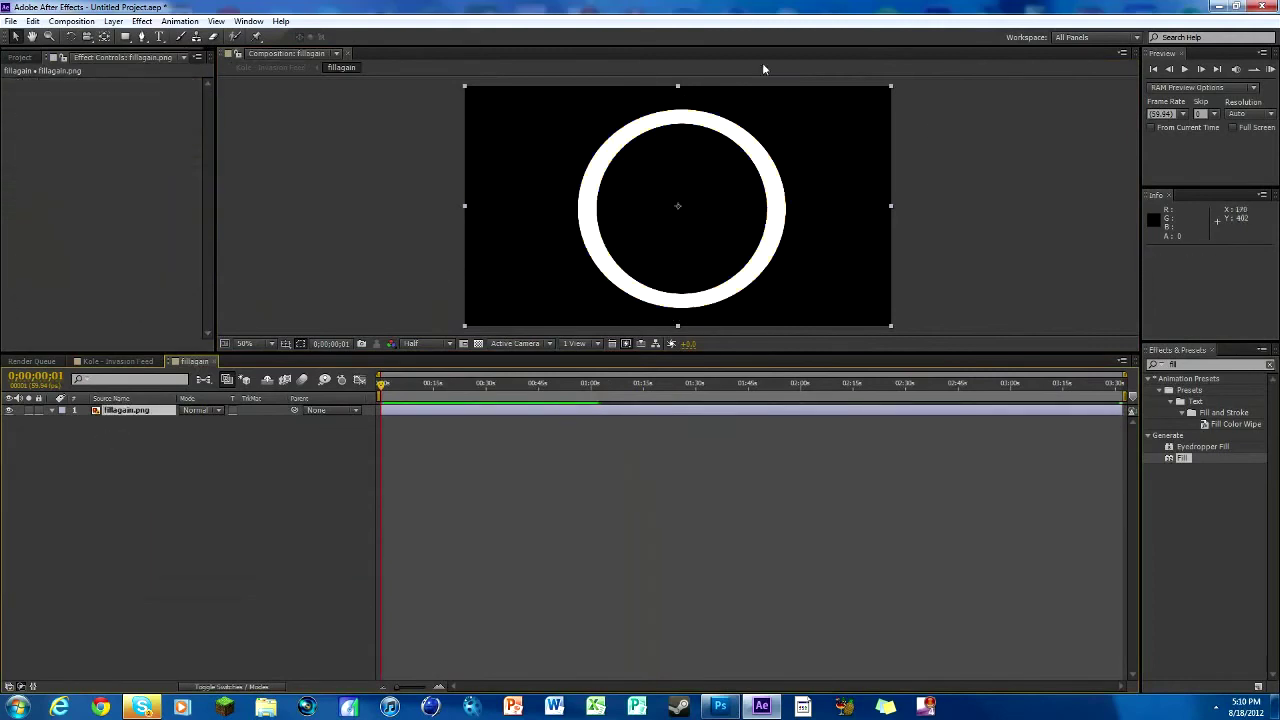
{"action": "left_click", "coordinate": [124, 361]}
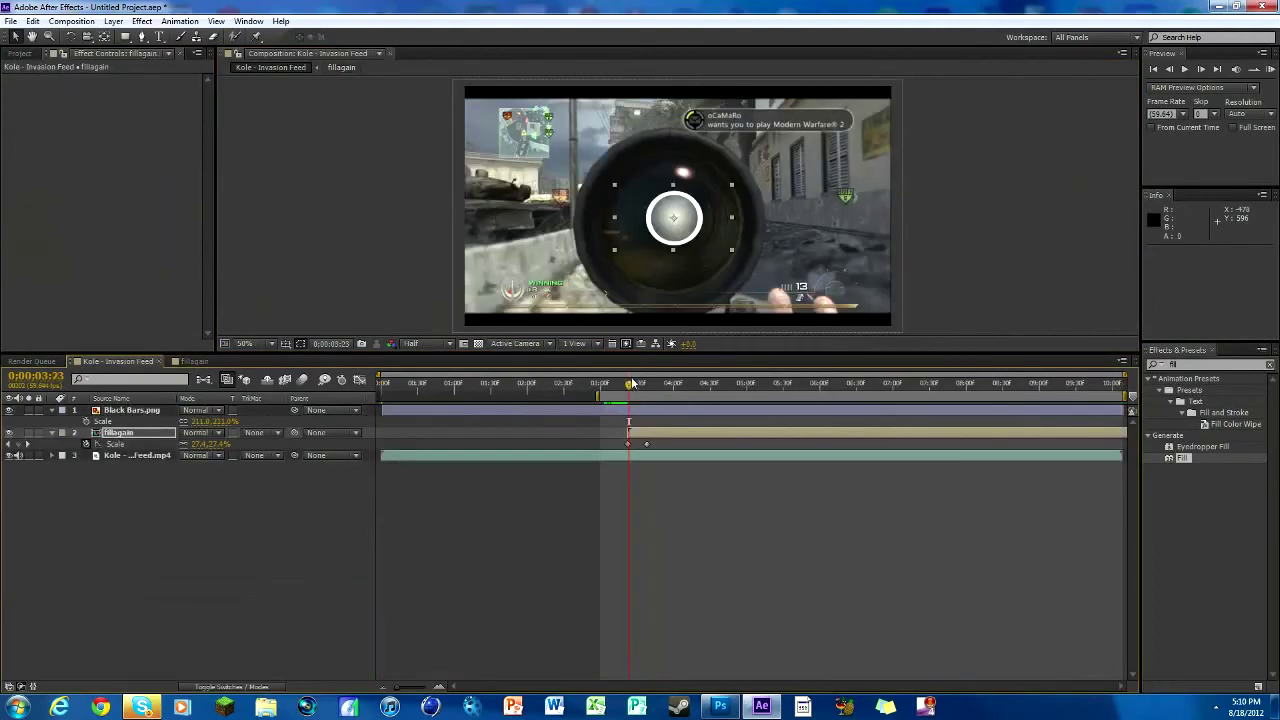
{"action": "mouse_move", "coordinate": [629, 393]}
{"action": "left_mouse_down"}
{"action": "mouse_move", "coordinate": [668, 390]}
{"action": "mouse_move", "coordinate": [638, 393]}
{"action": "left_mouse_up"}
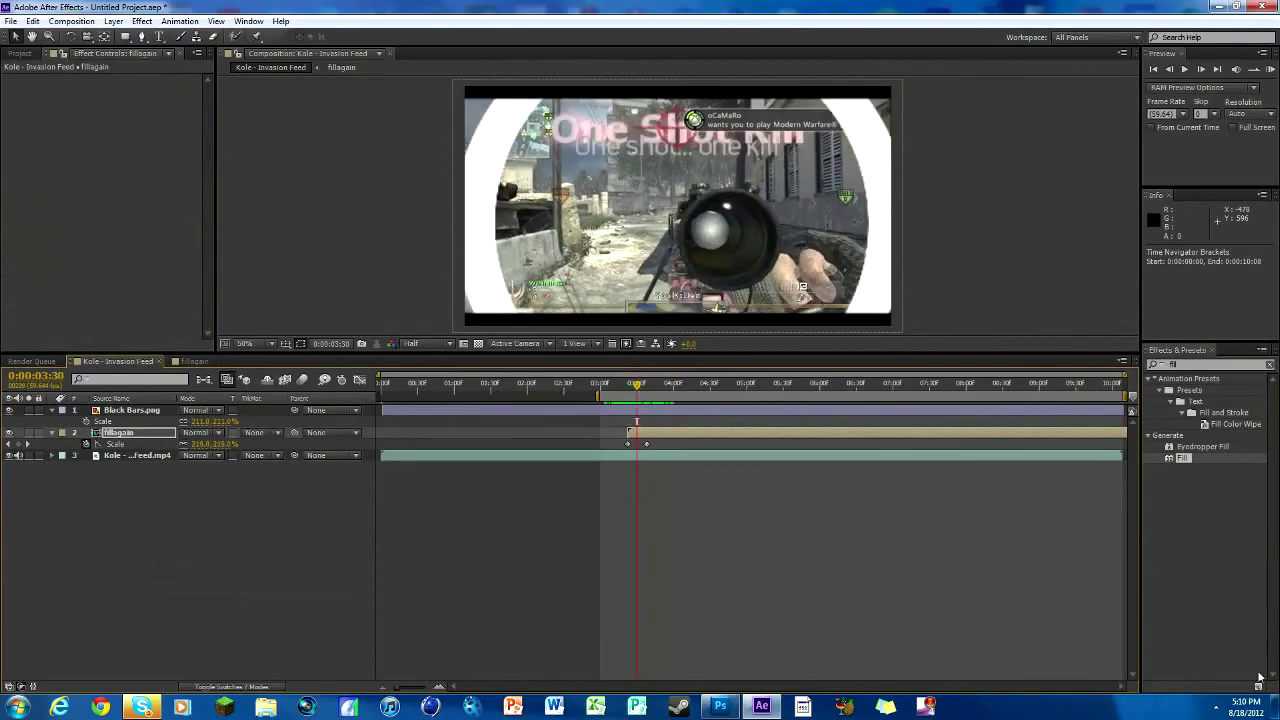